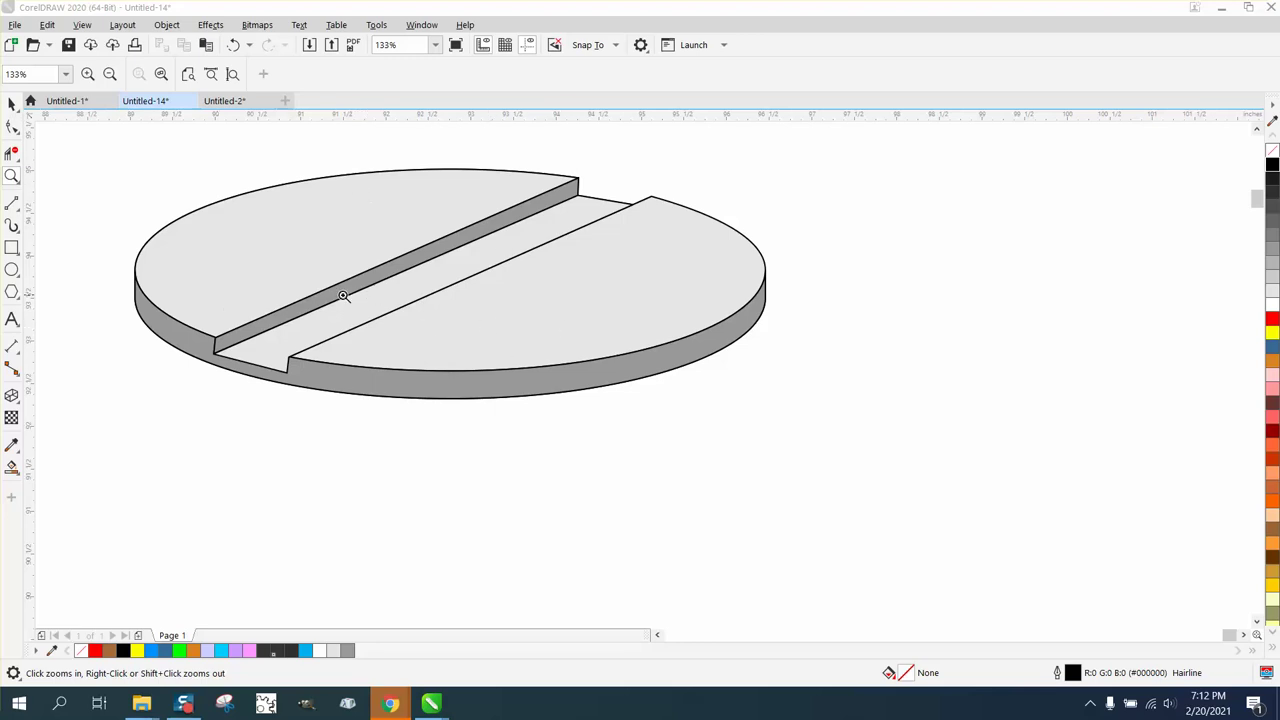
# - Select all ten objects of the finished screw head and drag them to the right
pyautogui.click(11, 105)
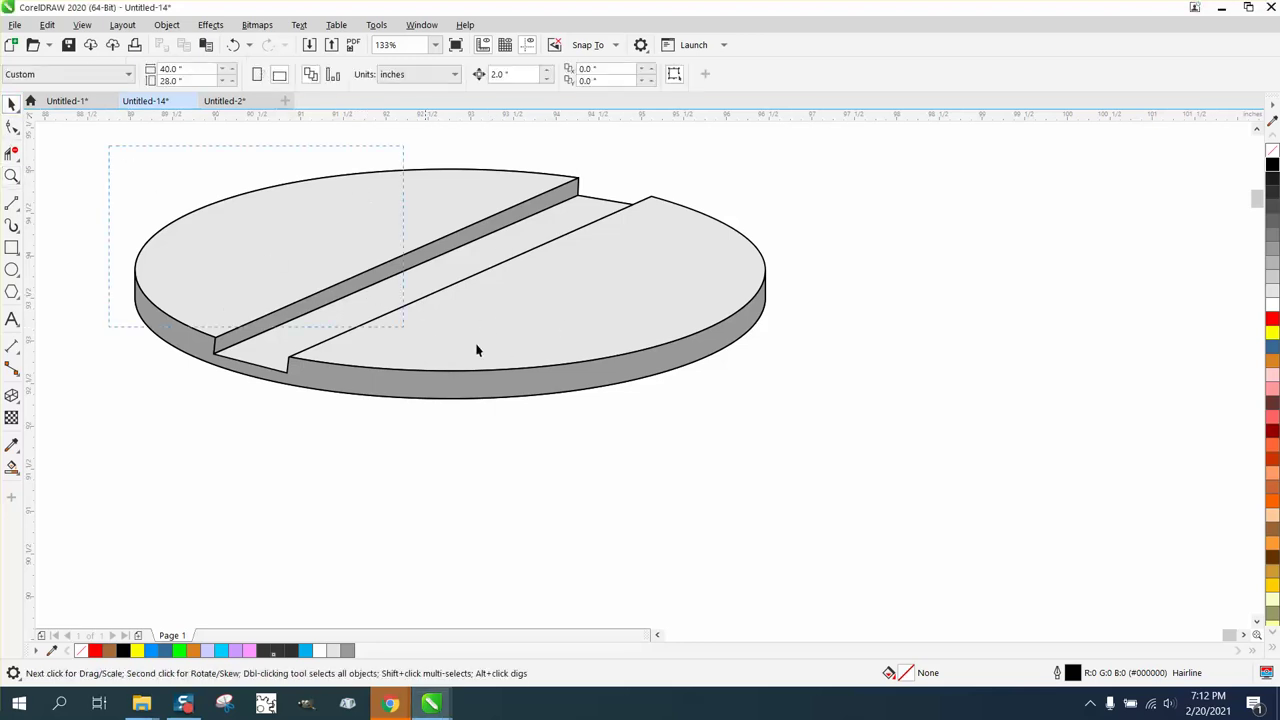
pyautogui.moveTo(966, 433); pyautogui.dragTo(966, 433)
pyautogui.moveTo(453, 290)
pyautogui.mouseDown()
pyautogui.moveTo(480, 306)
pyautogui.moveTo(749, 300)
pyautogui.mouseUp()
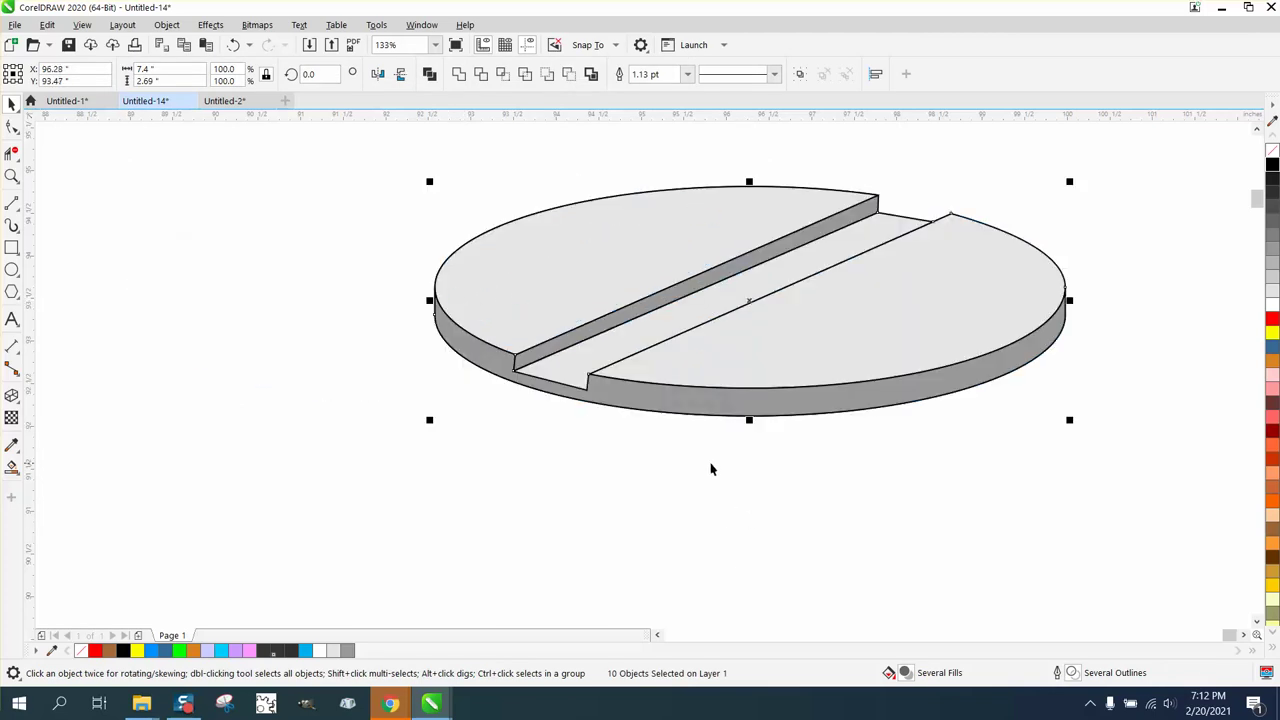
pyautogui.scroll(-2, 713, 468)
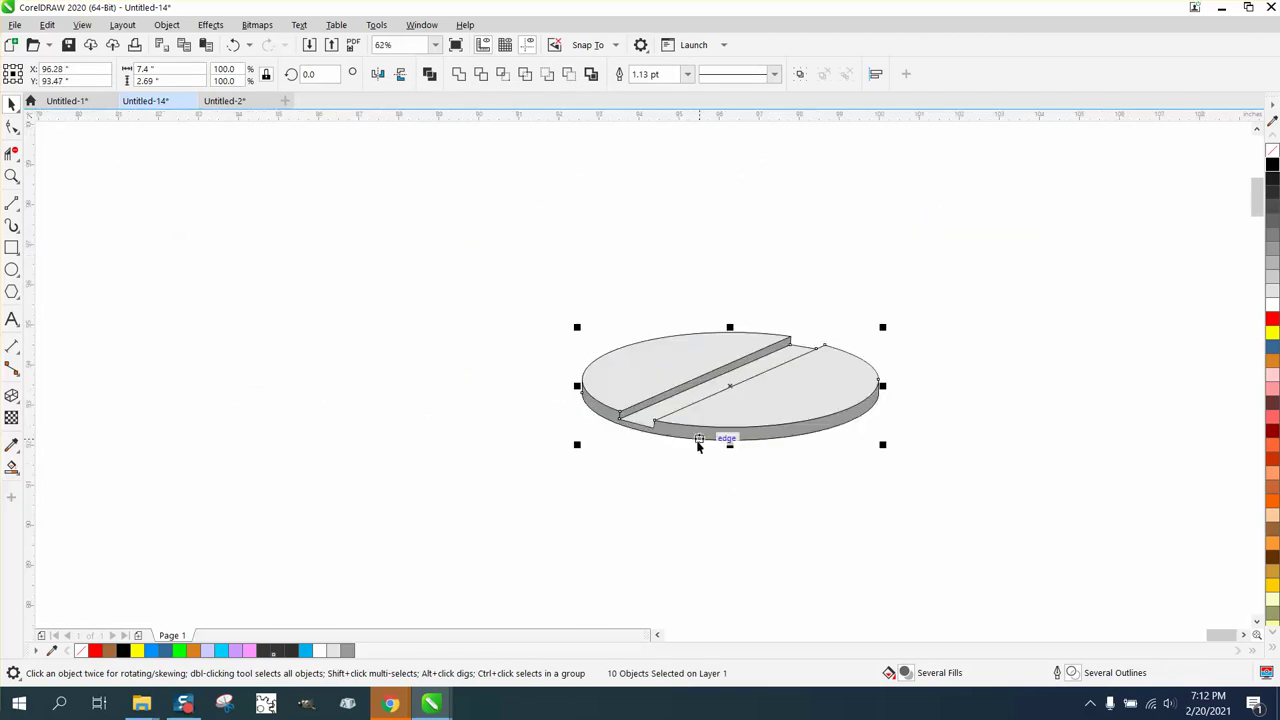
pyautogui.click(13, 270)
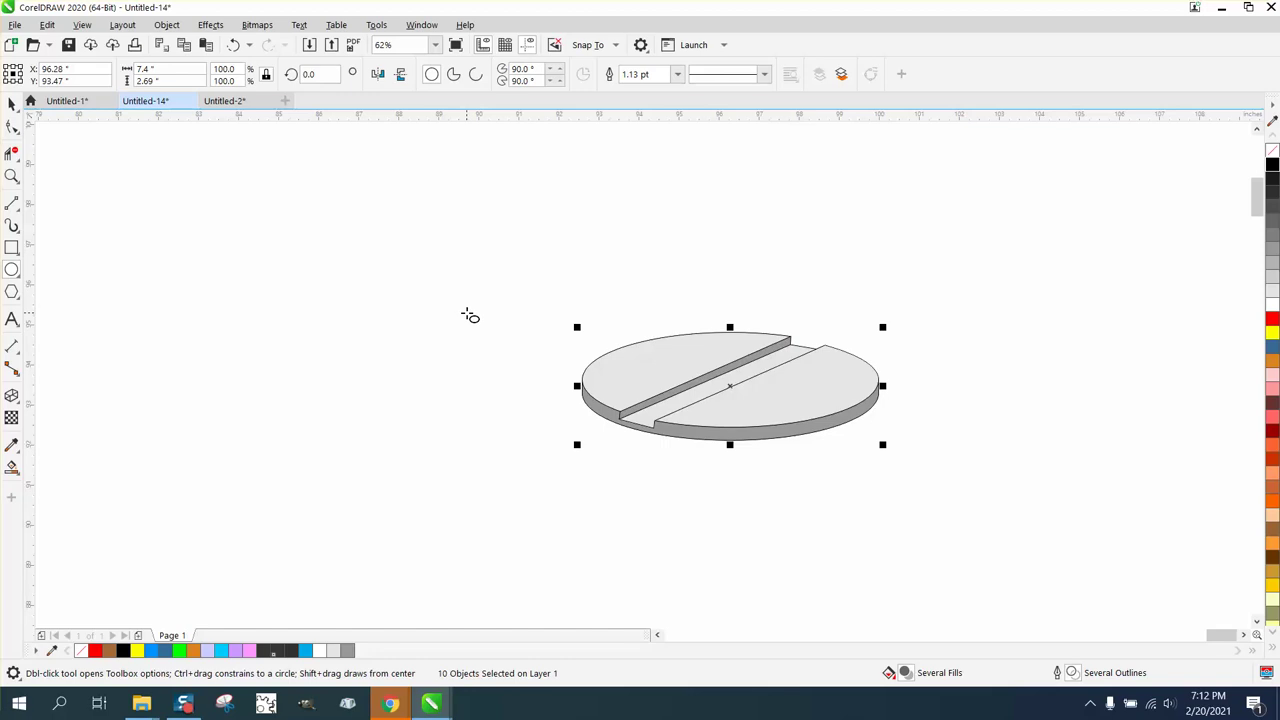
# - Draw a 5.92" × 2.07" flat ellipse on the left and drag a copy slightly below it
pyautogui.moveTo(467, 313)
pyautogui.mouseDown()
pyautogui.moveTo(323, 343)
pyautogui.moveTo(229, 398)
pyautogui.mouseUp()
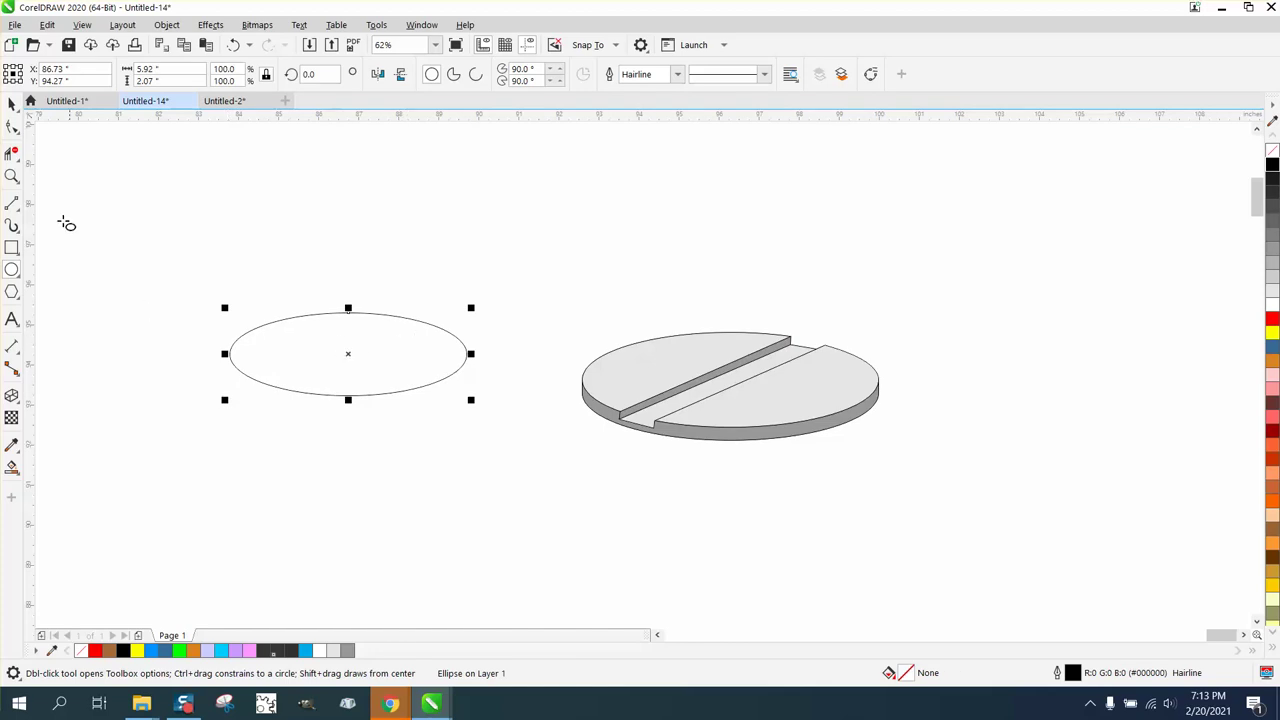
pyautogui.click(12, 176)
pyautogui.moveTo(207, 257); pyautogui.dragTo(688, 445)
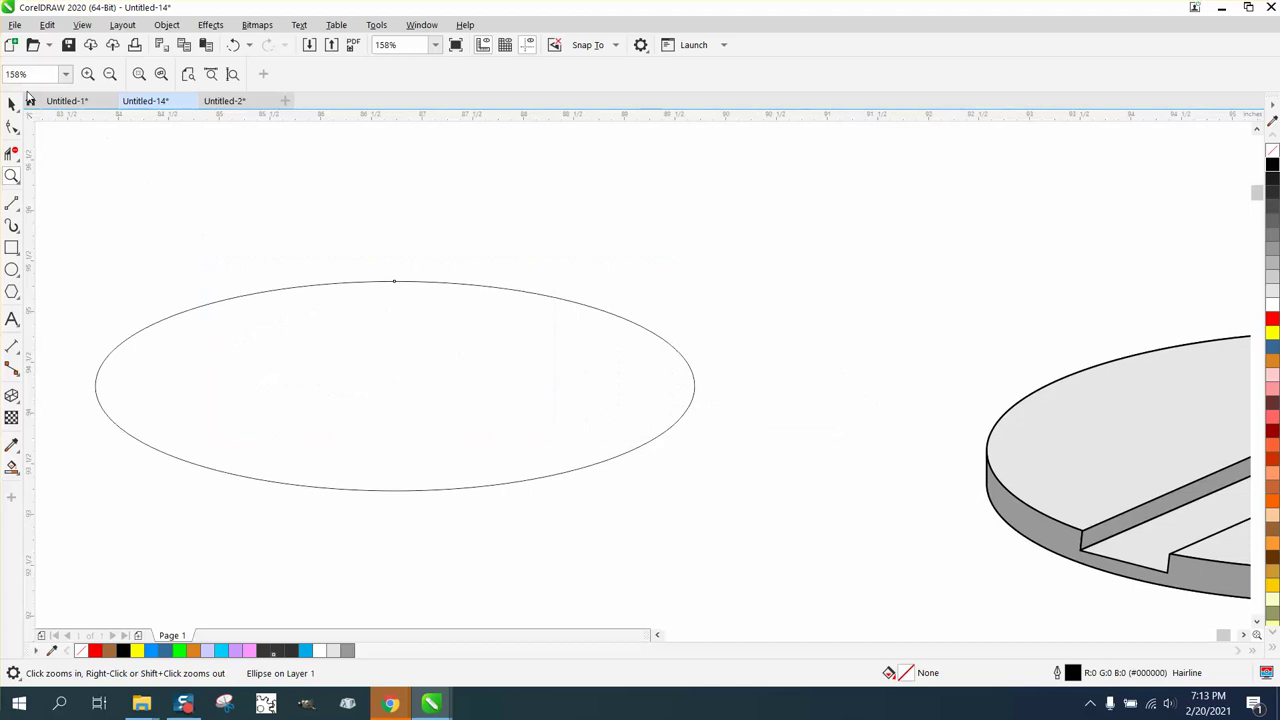
pyautogui.click(12, 105)
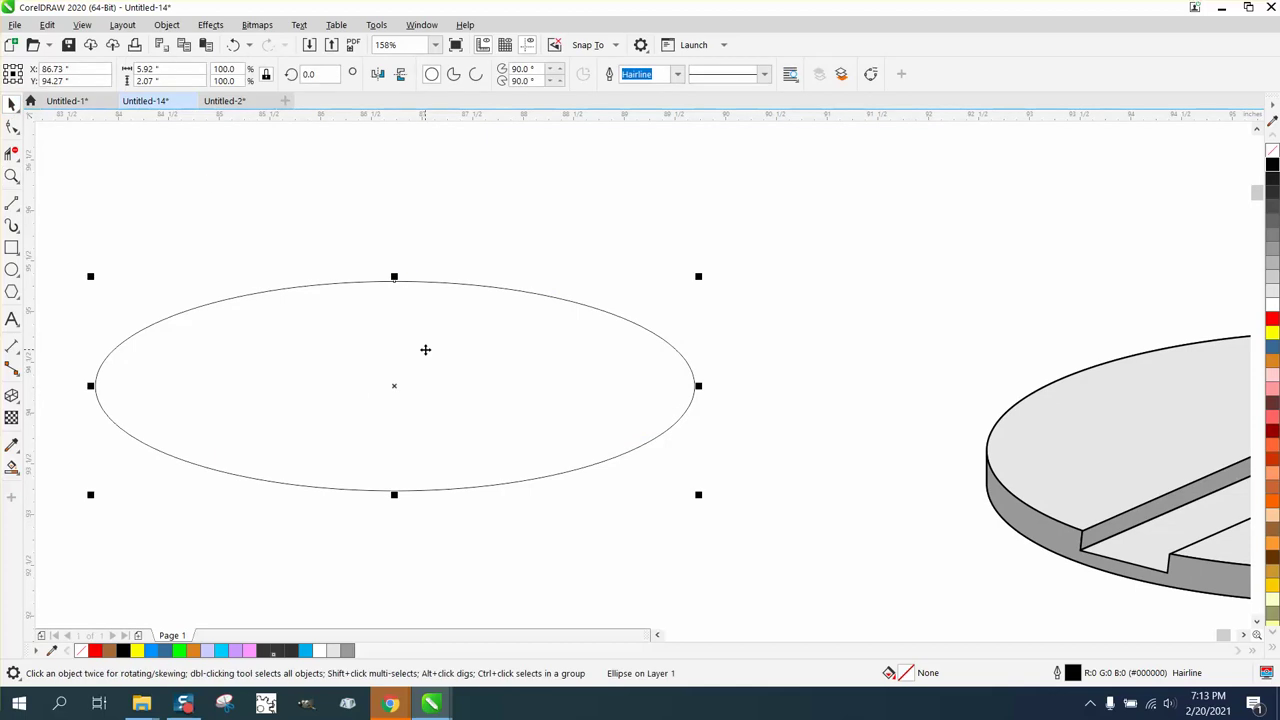
pyautogui.moveTo(394, 385); pyautogui.dragTo(394, 413)
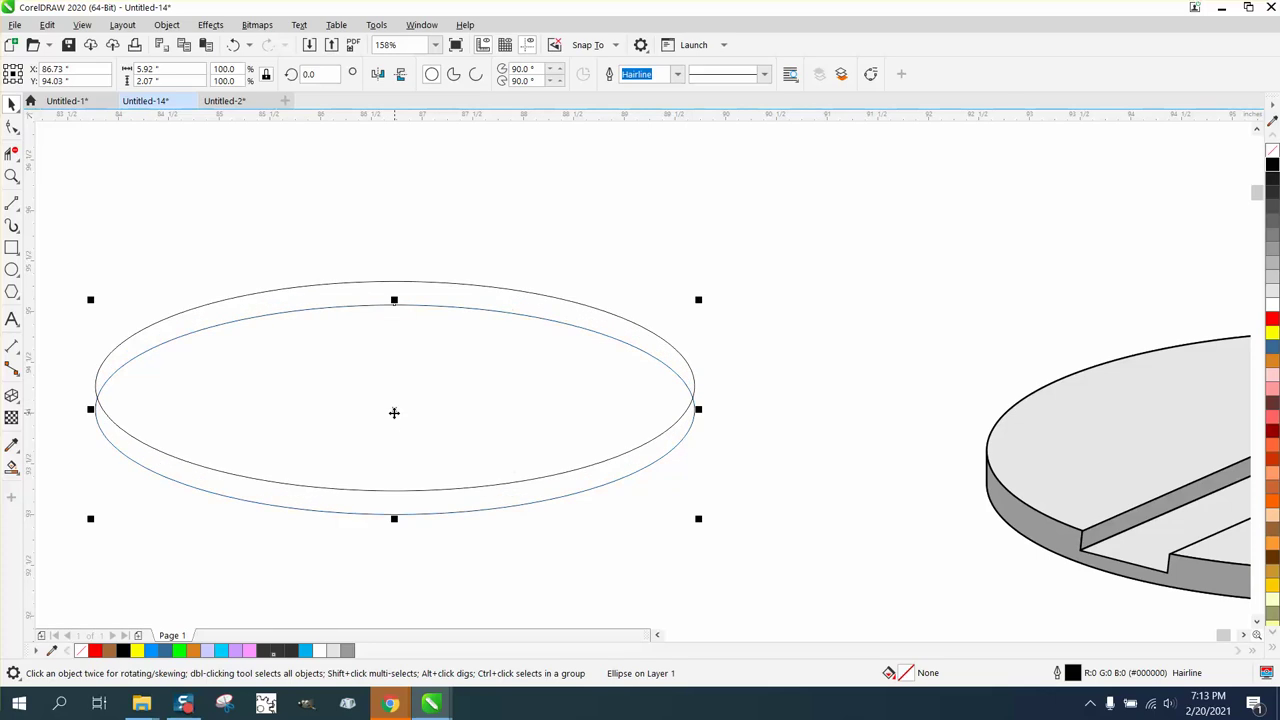
pyautogui.click(12, 176)
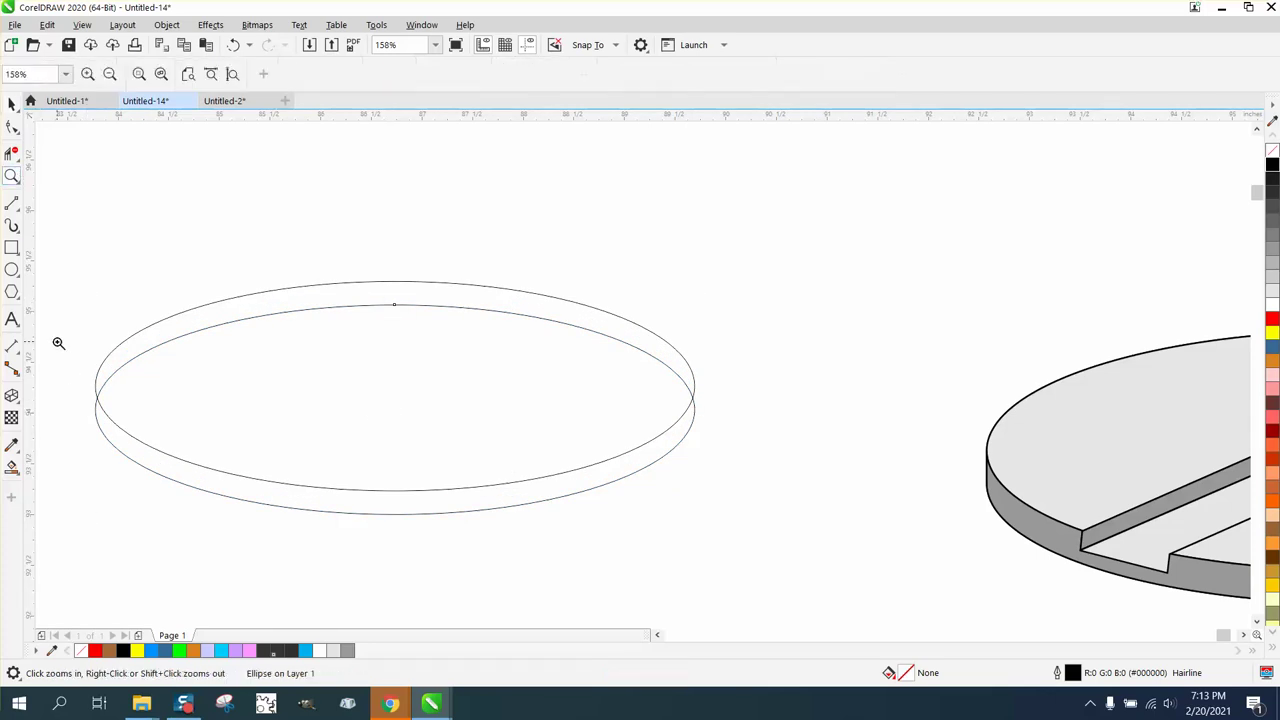
# - Draw a vertical 2-Point Line joining the two ellipses' left ends
pyautogui.click(209, 422)
pyautogui.click(18, 212)
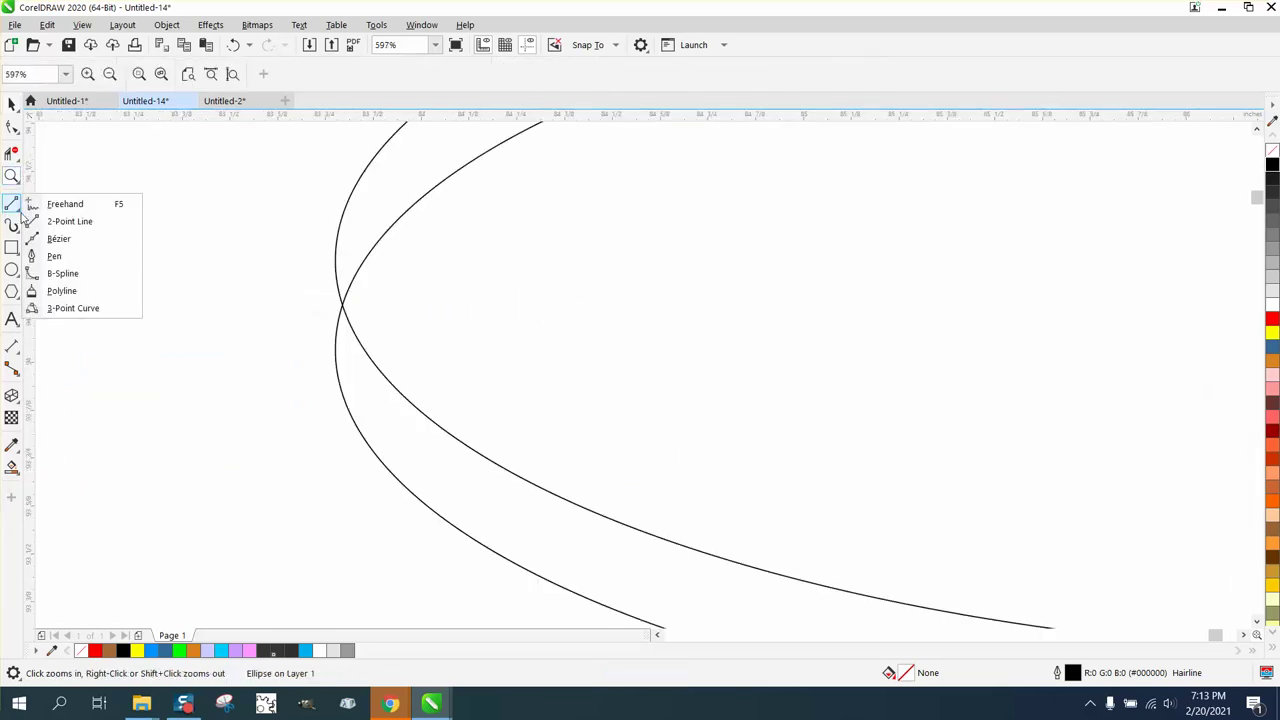
pyautogui.click(56, 222)
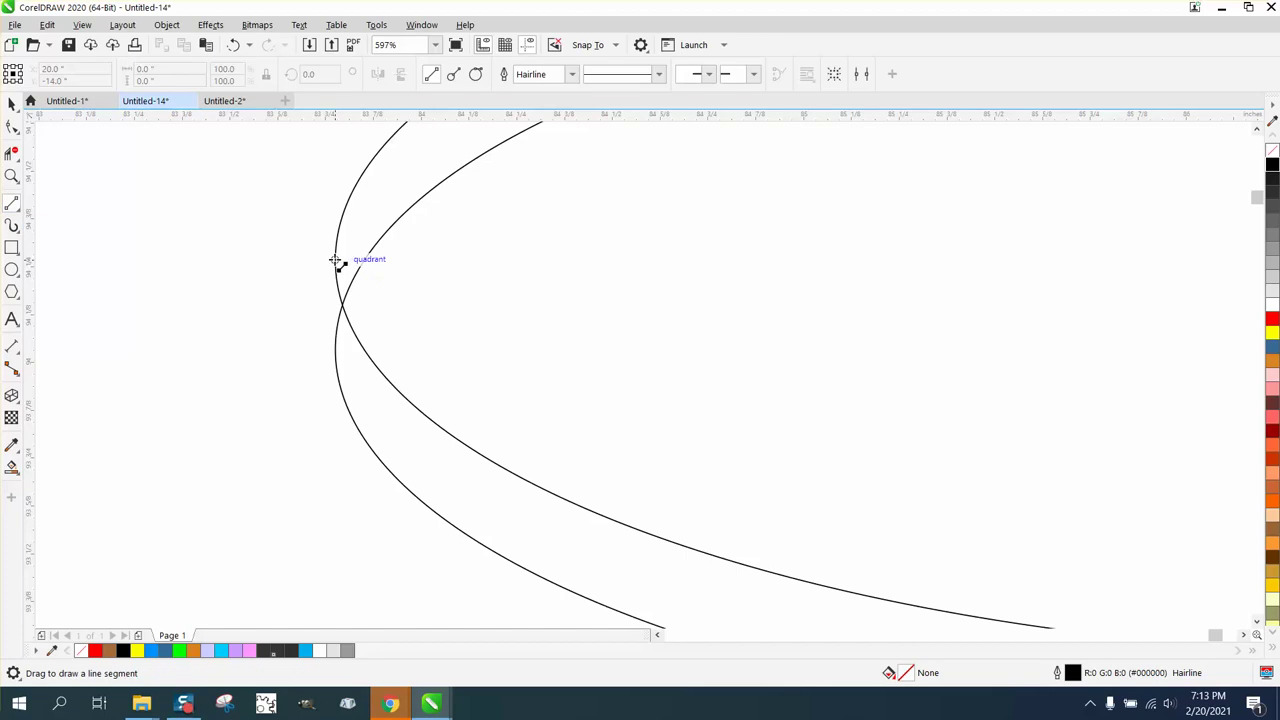
pyautogui.moveTo(335, 260); pyautogui.dragTo(336, 340)
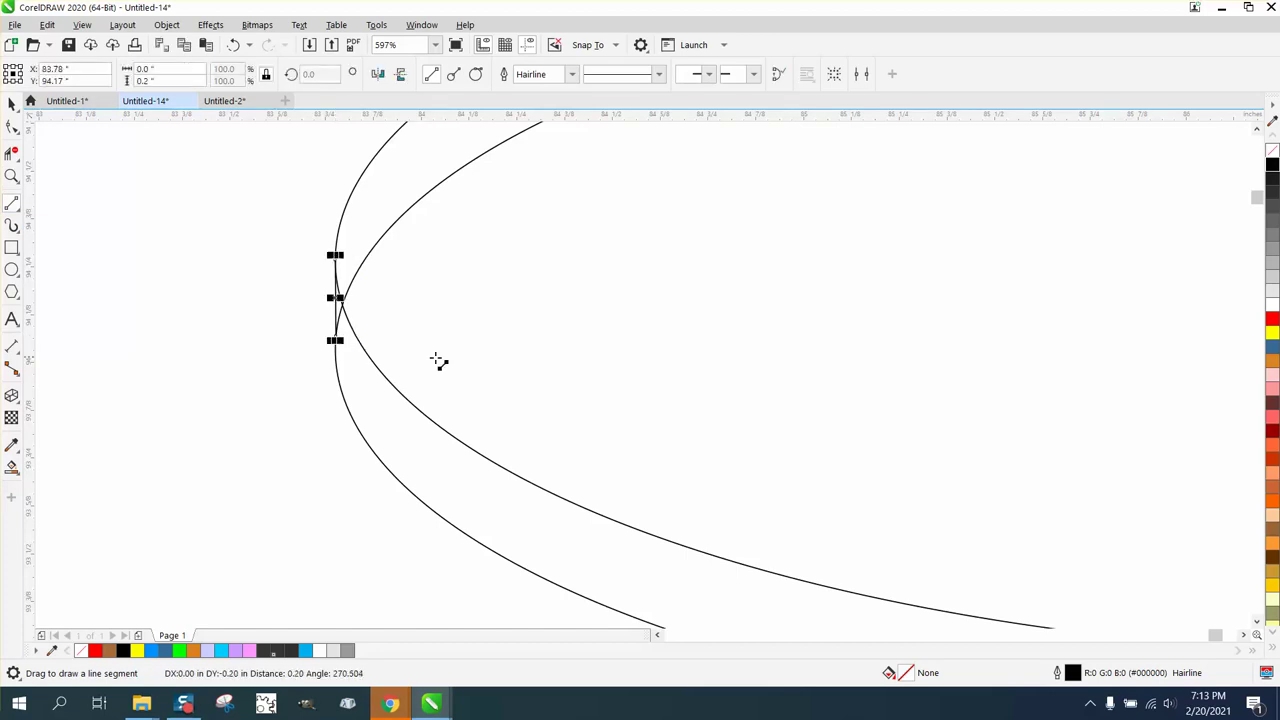
# - Trim the hidden lower-ellipse curve piece above the left intersection with Virtual Segment Delete
pyautogui.click(11, 153)
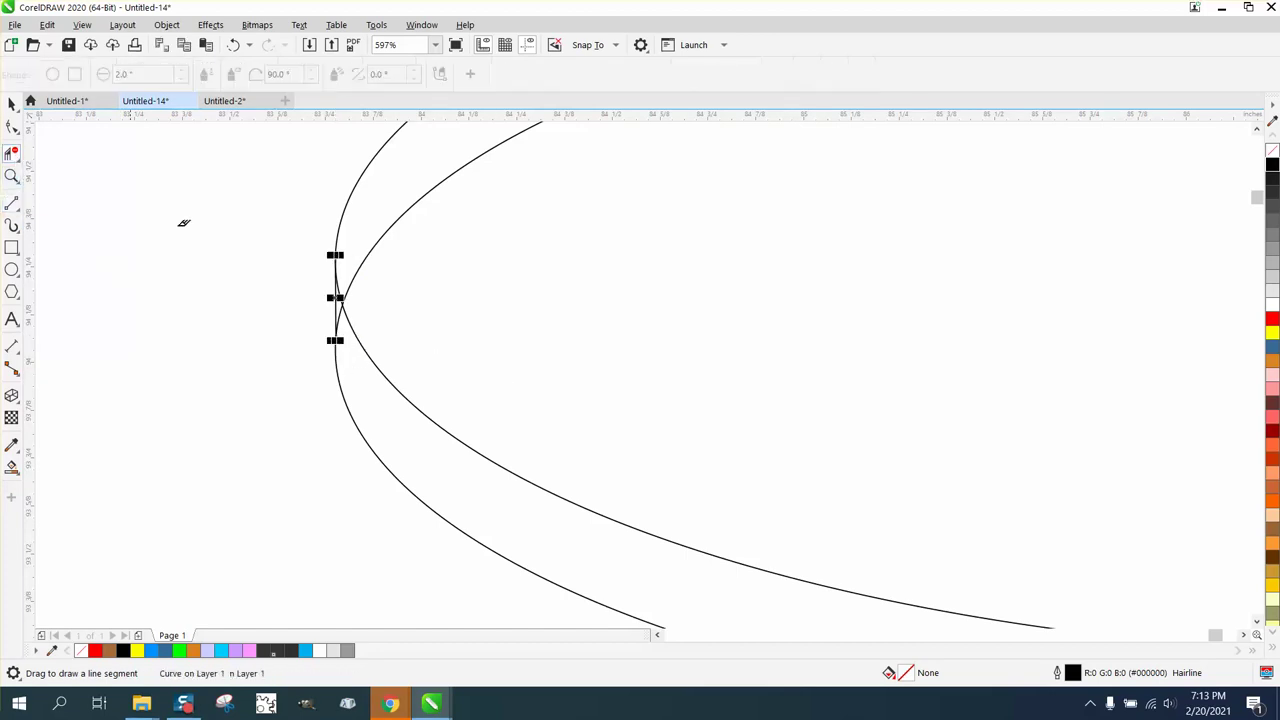
pyautogui.click(358, 267)
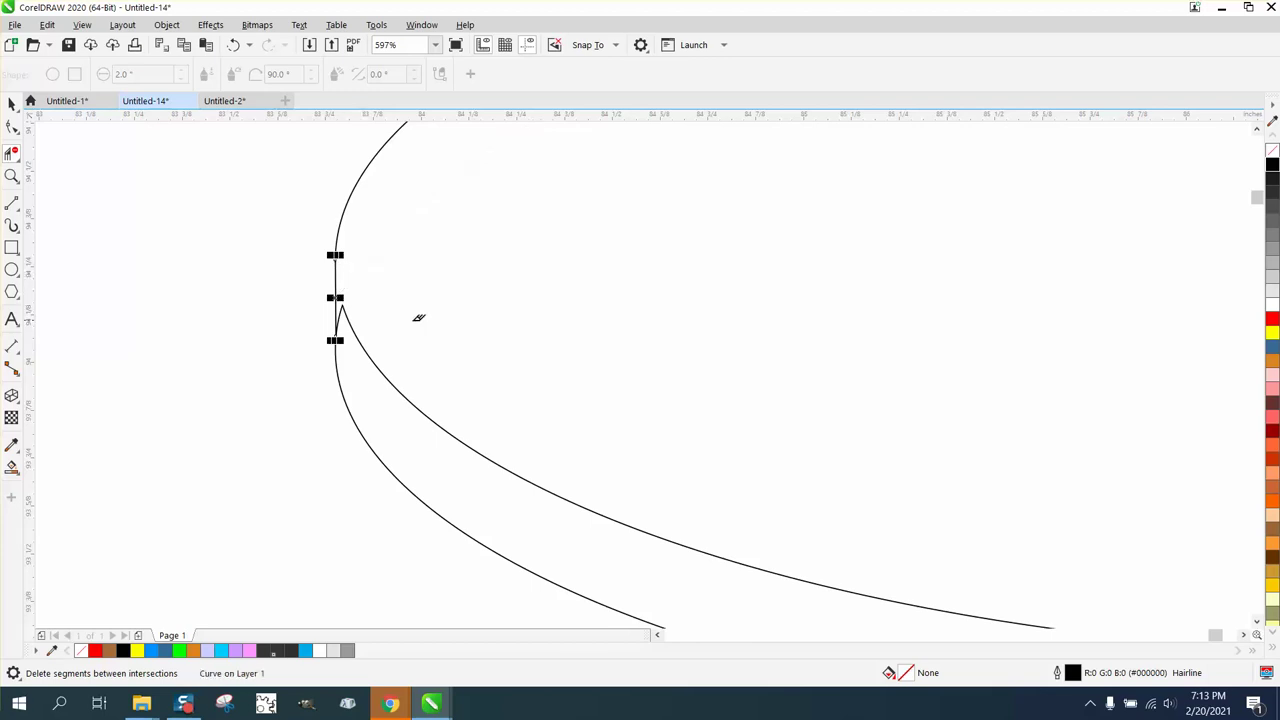
pyautogui.click(236, 46)
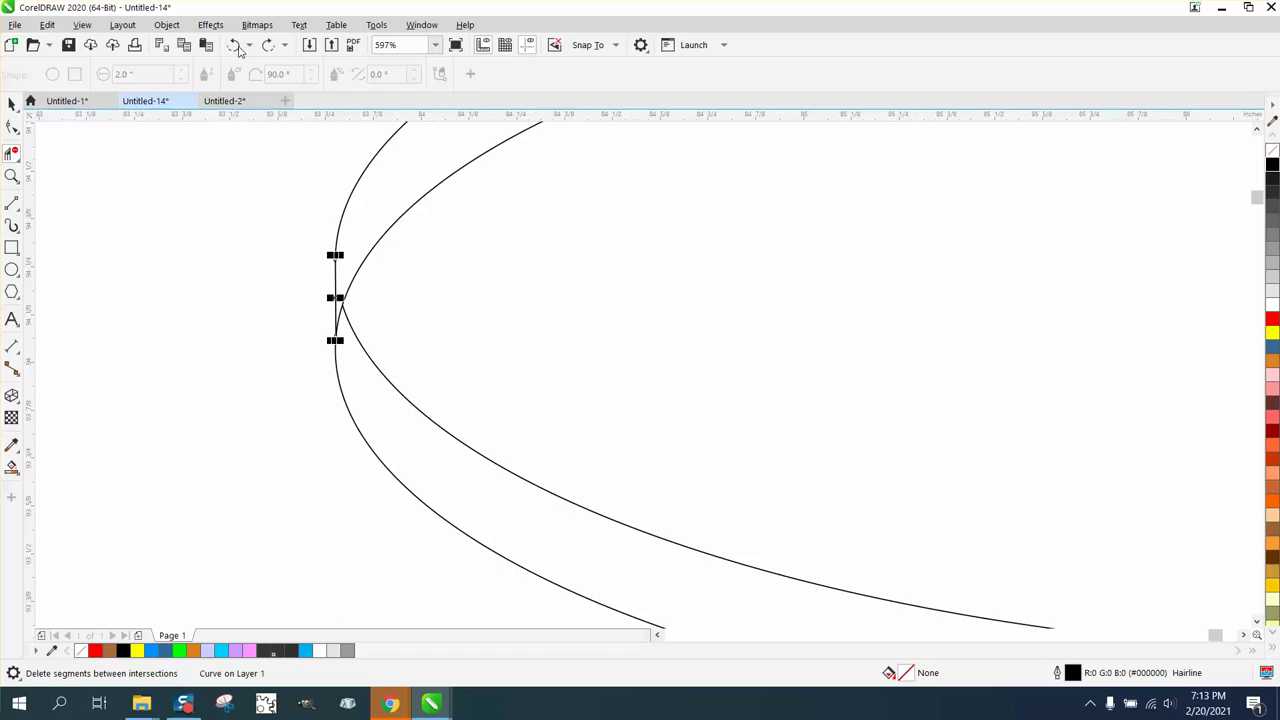
pyautogui.click(363, 264)
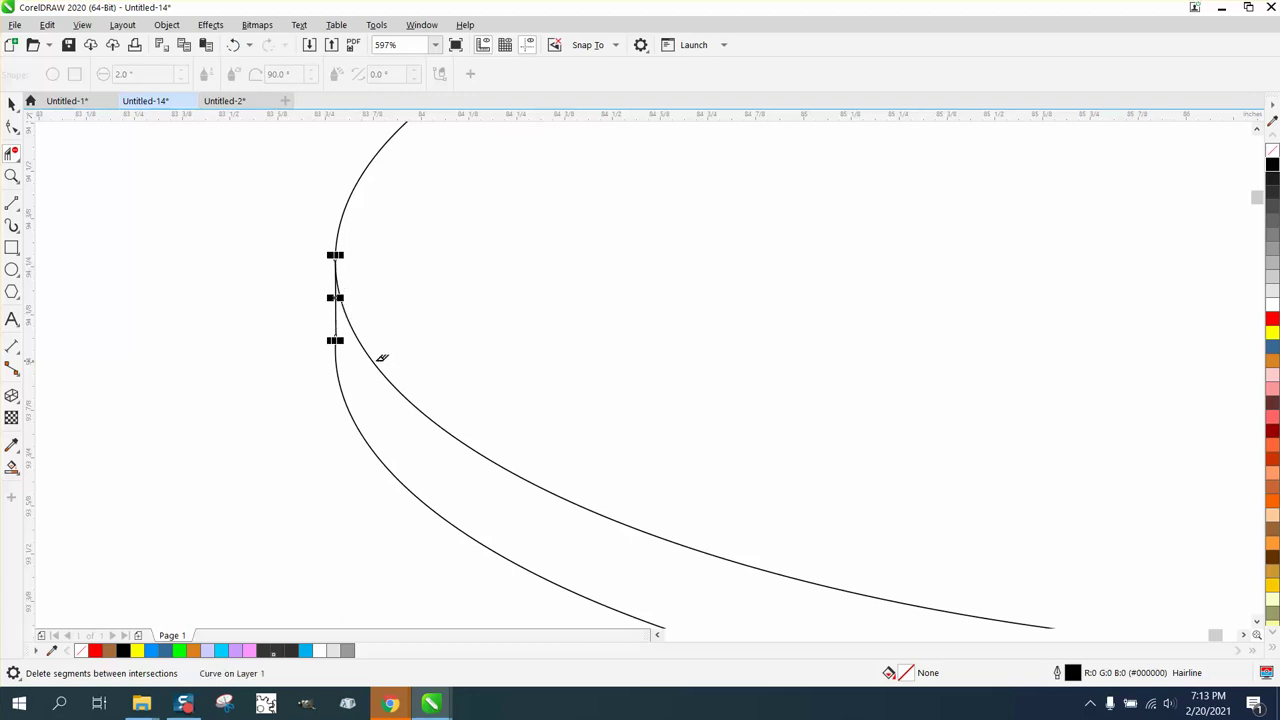
pyautogui.scroll(-4, 190, 290)
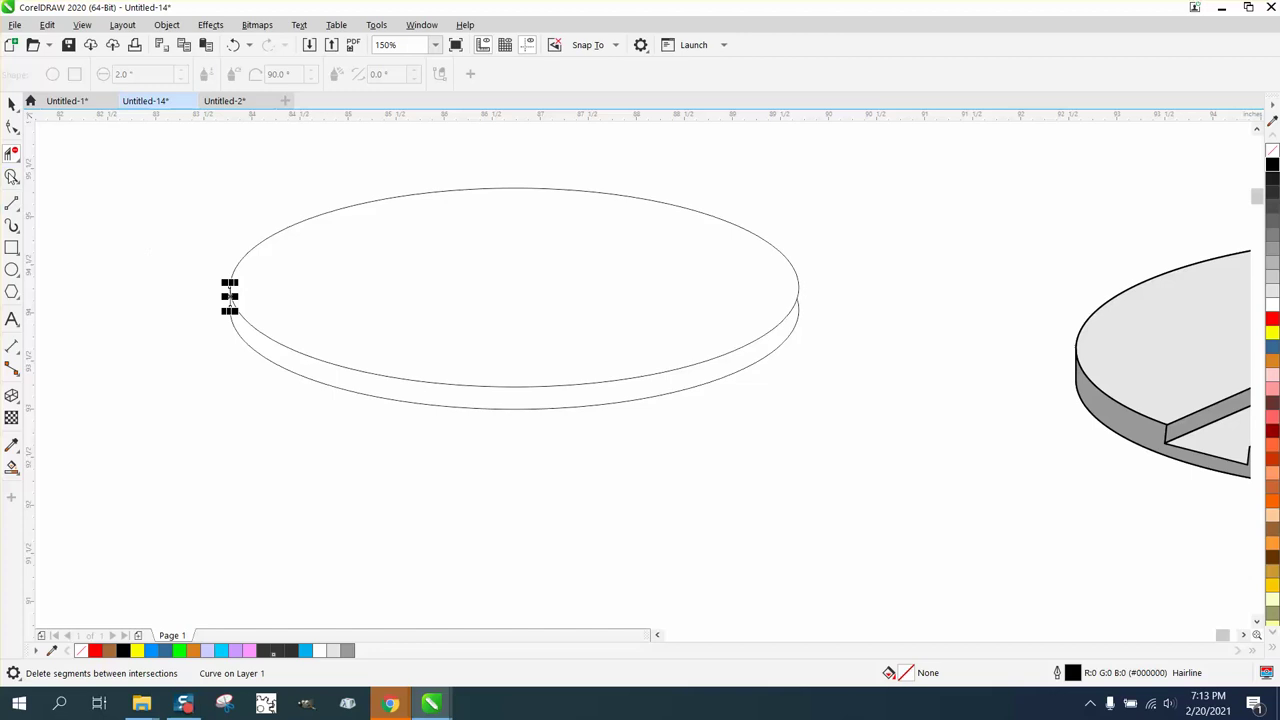
# - Draw a vertical 2-Point Line joining the two ellipses' right ends
pyautogui.click(12, 176)
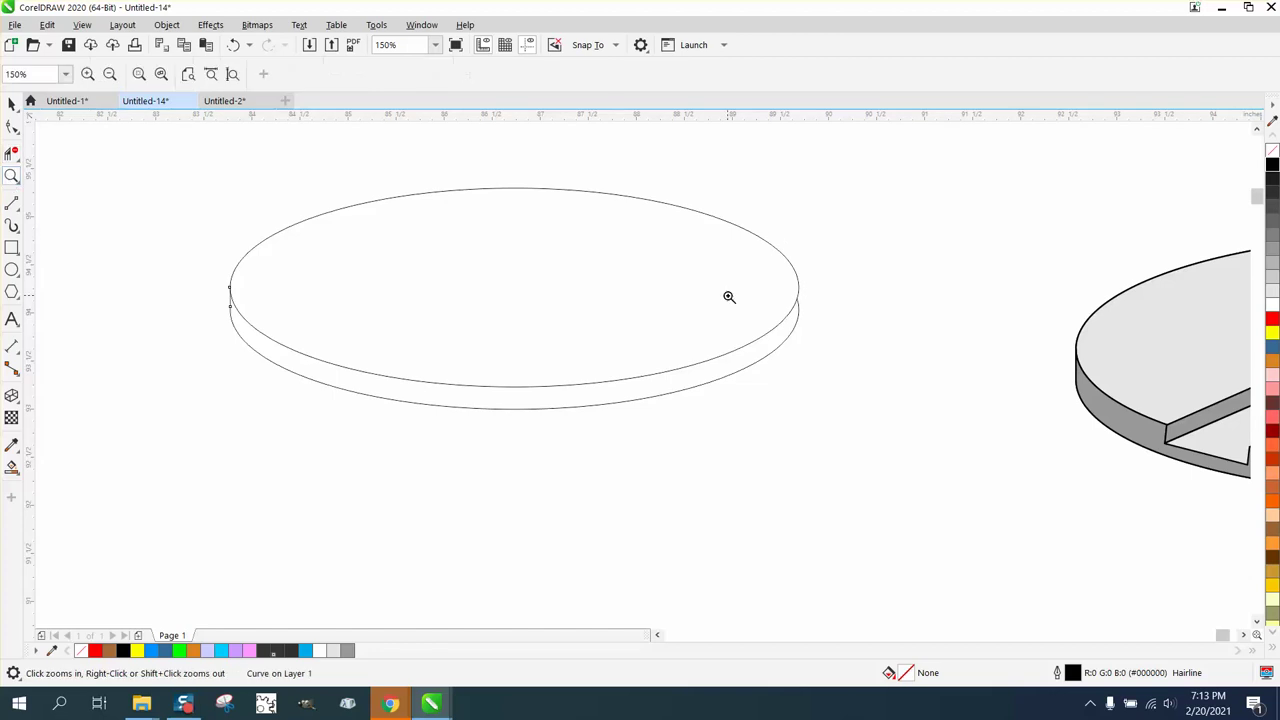
pyautogui.moveTo(748, 280); pyautogui.dragTo(917, 371)
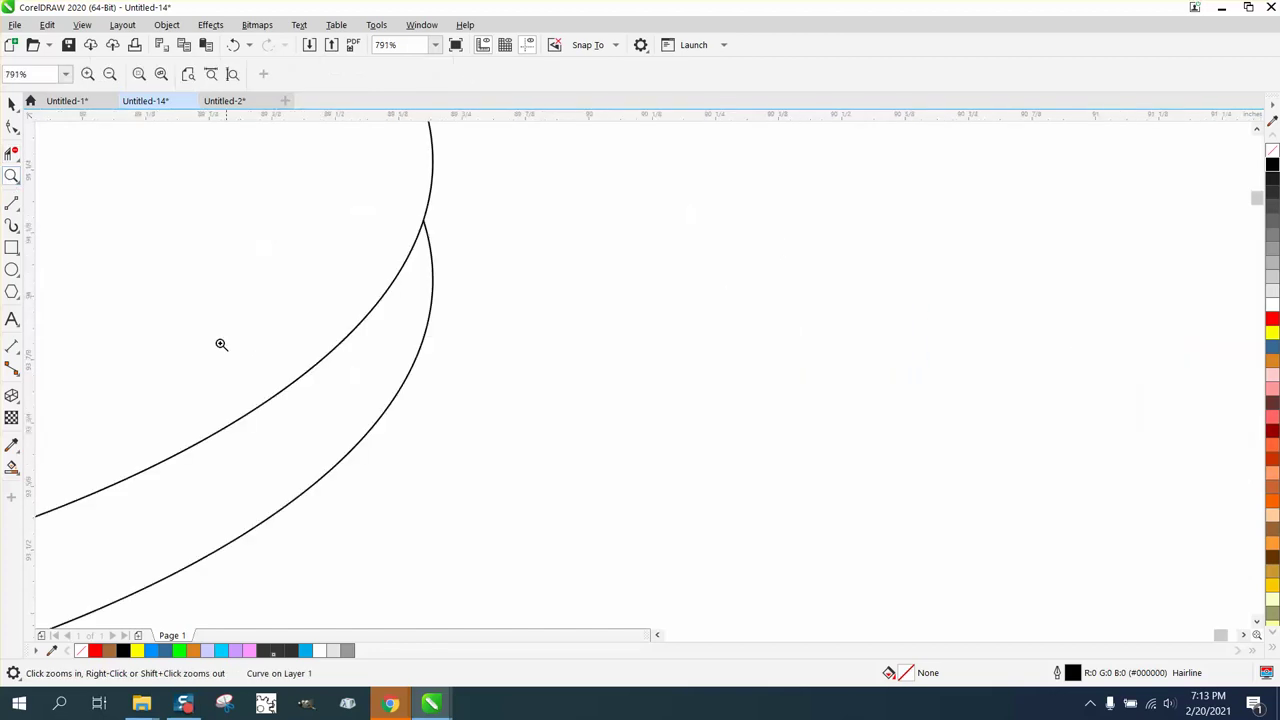
pyautogui.click(16, 208)
pyautogui.click(84, 222)
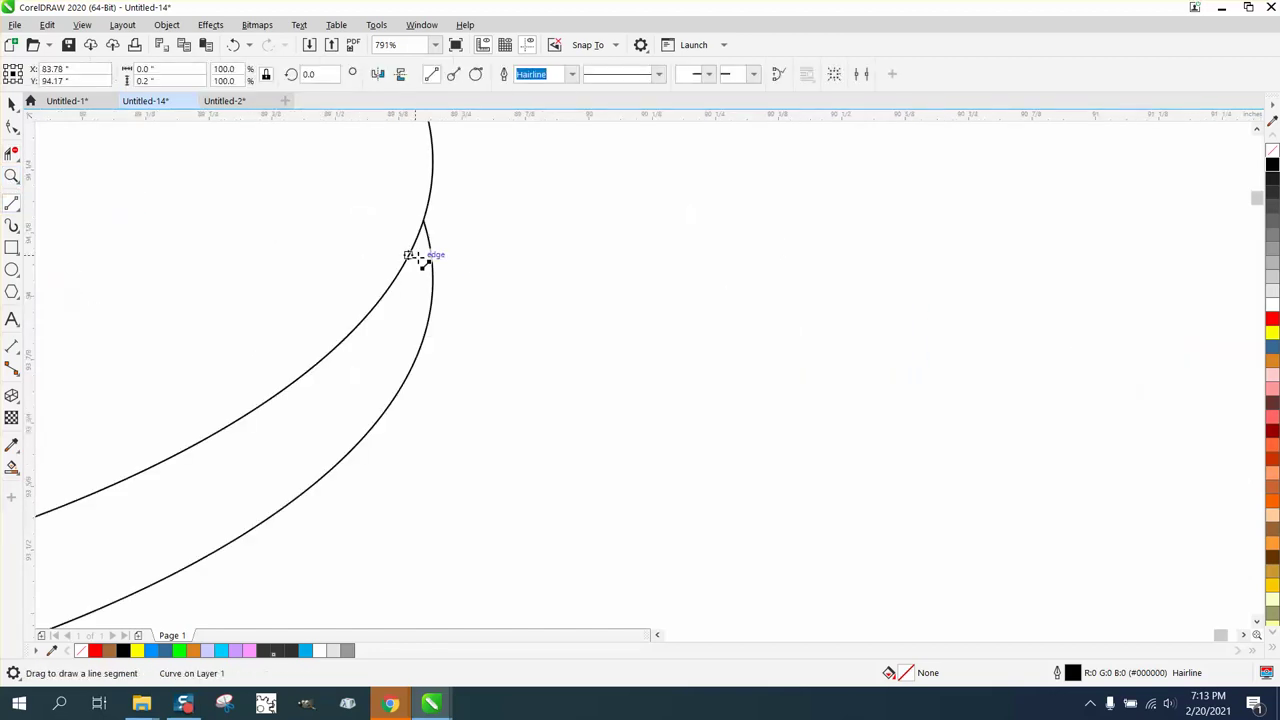
pyautogui.moveTo(433, 270); pyautogui.dragTo(437, 163)
# - Delete the small curve piece between the right-edge intersections with Virtual Segment Delete
pyautogui.click(12, 176)
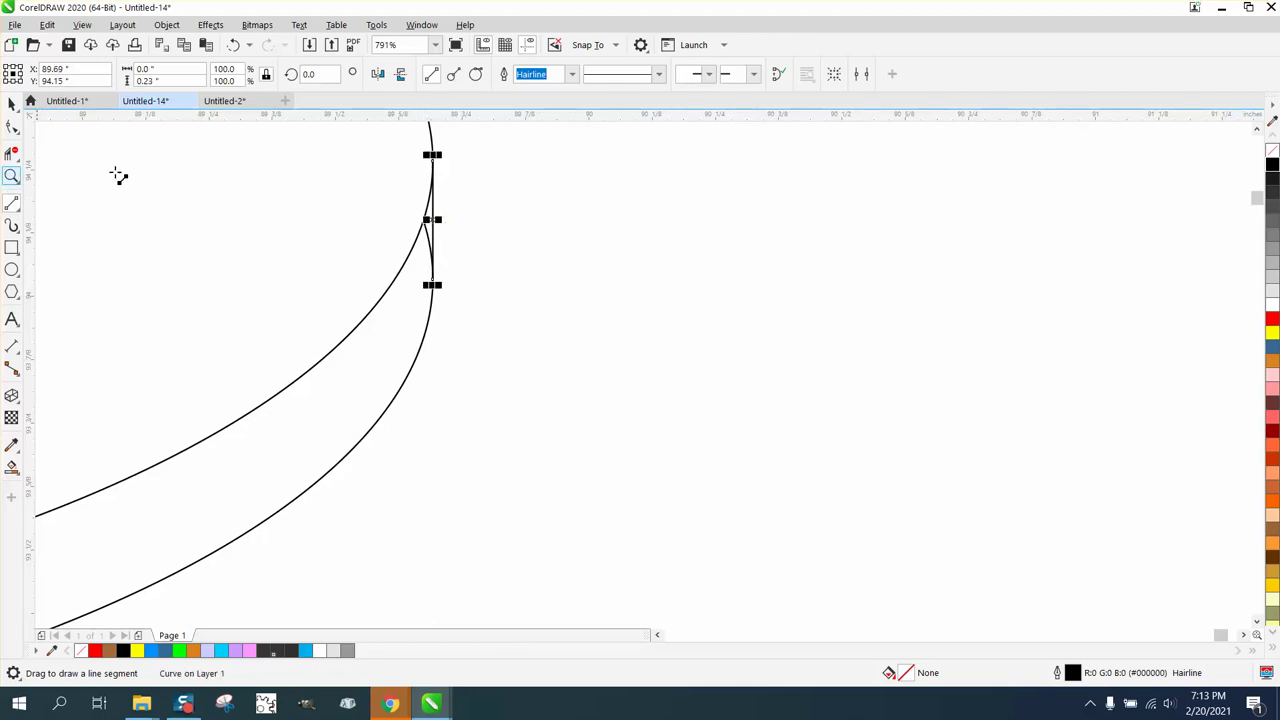
pyautogui.click(76, 180)
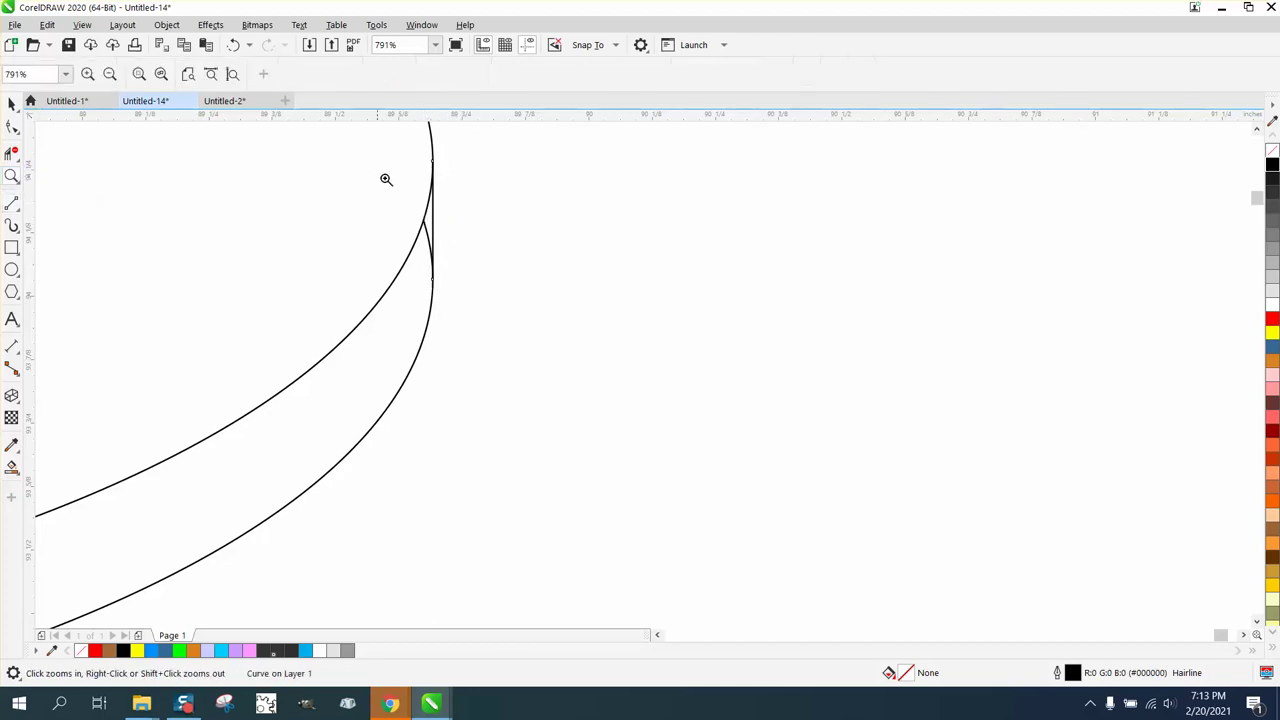
pyautogui.click(470, 195)
pyautogui.click(12, 153)
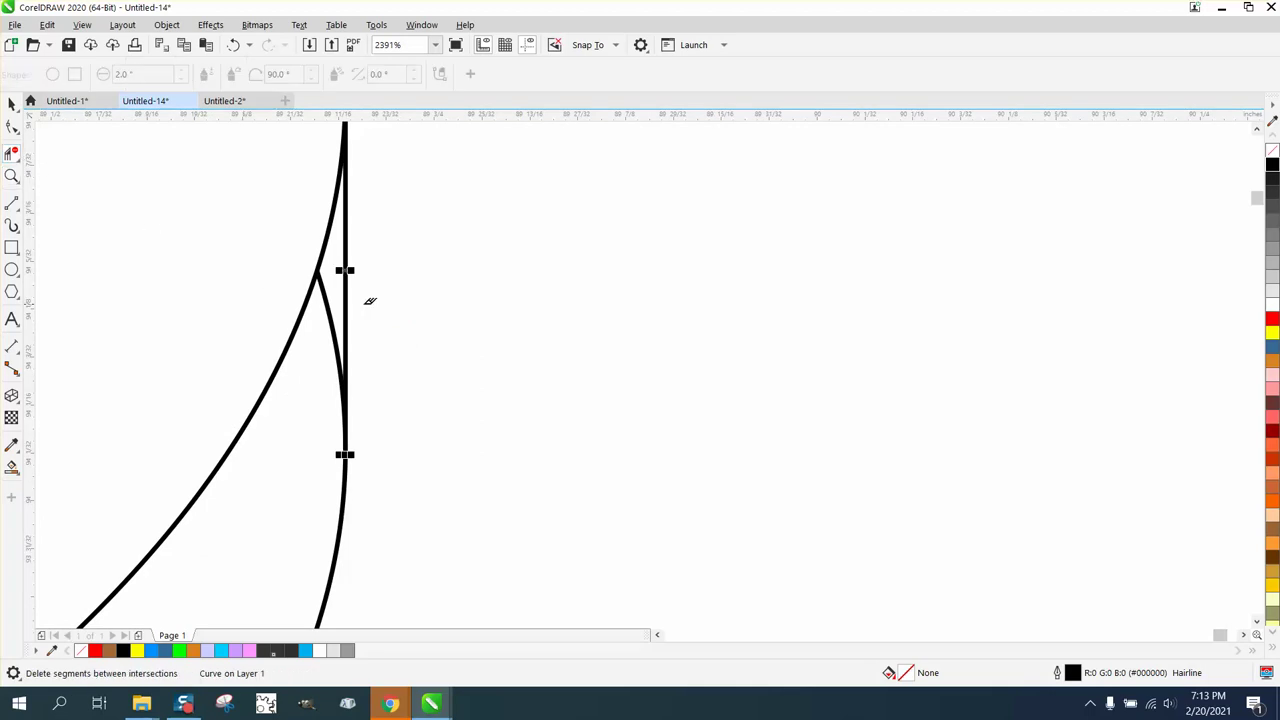
pyautogui.click(326, 295)
pyautogui.scroll(-4, 414, 303)
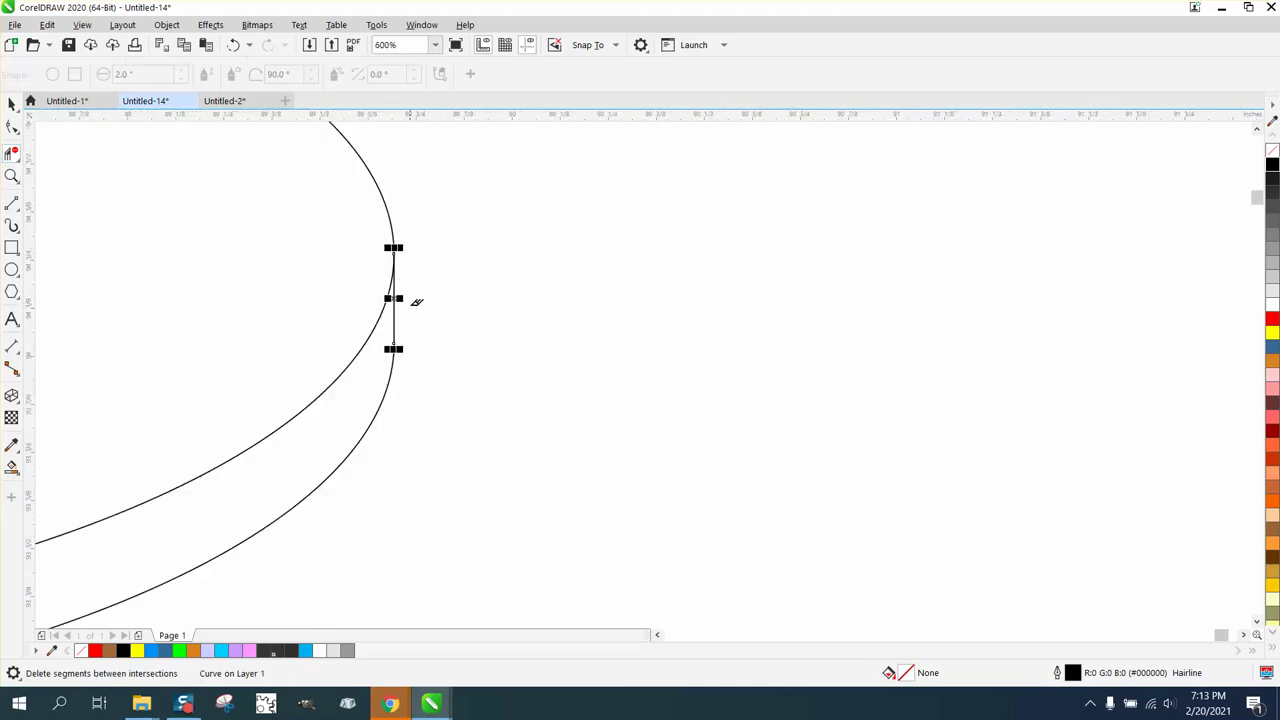
pyautogui.scroll(-6, 547, 306)
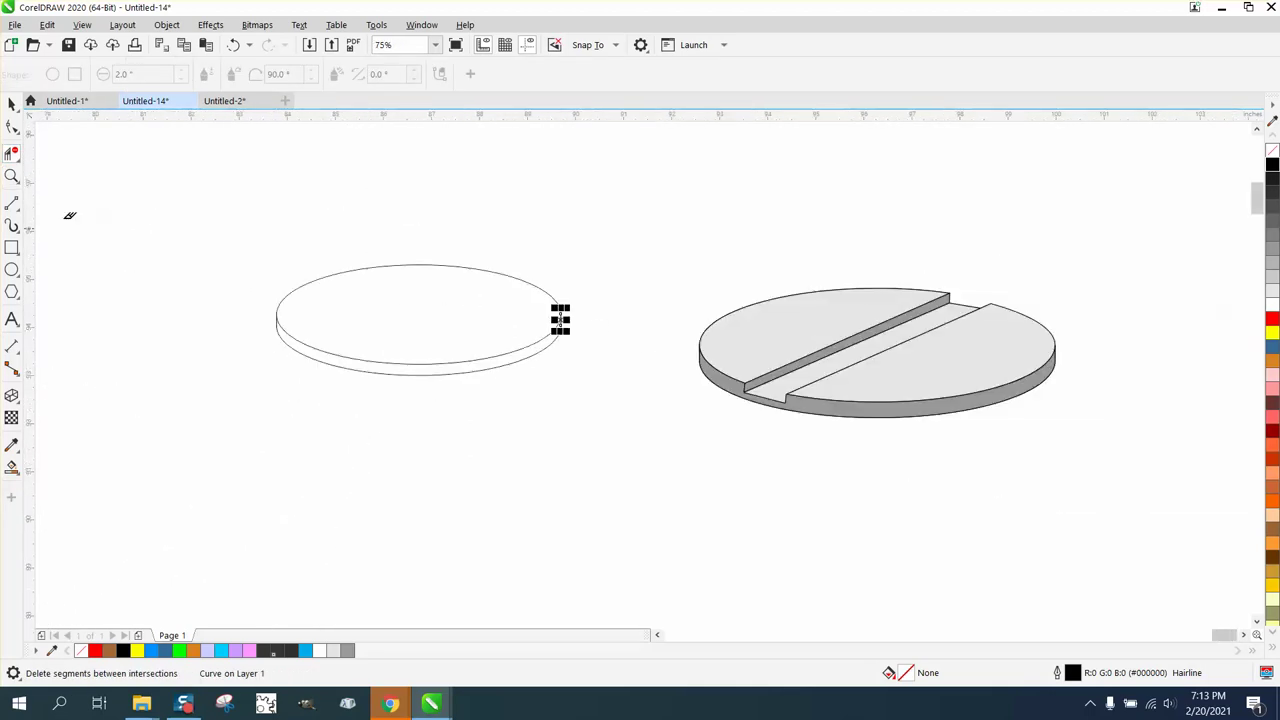
pyautogui.click(12, 104)
# - Draw a thin 6.31" × 0.5" rectangle above the left disc and rotate it about 24°
pyautogui.click(213, 226)
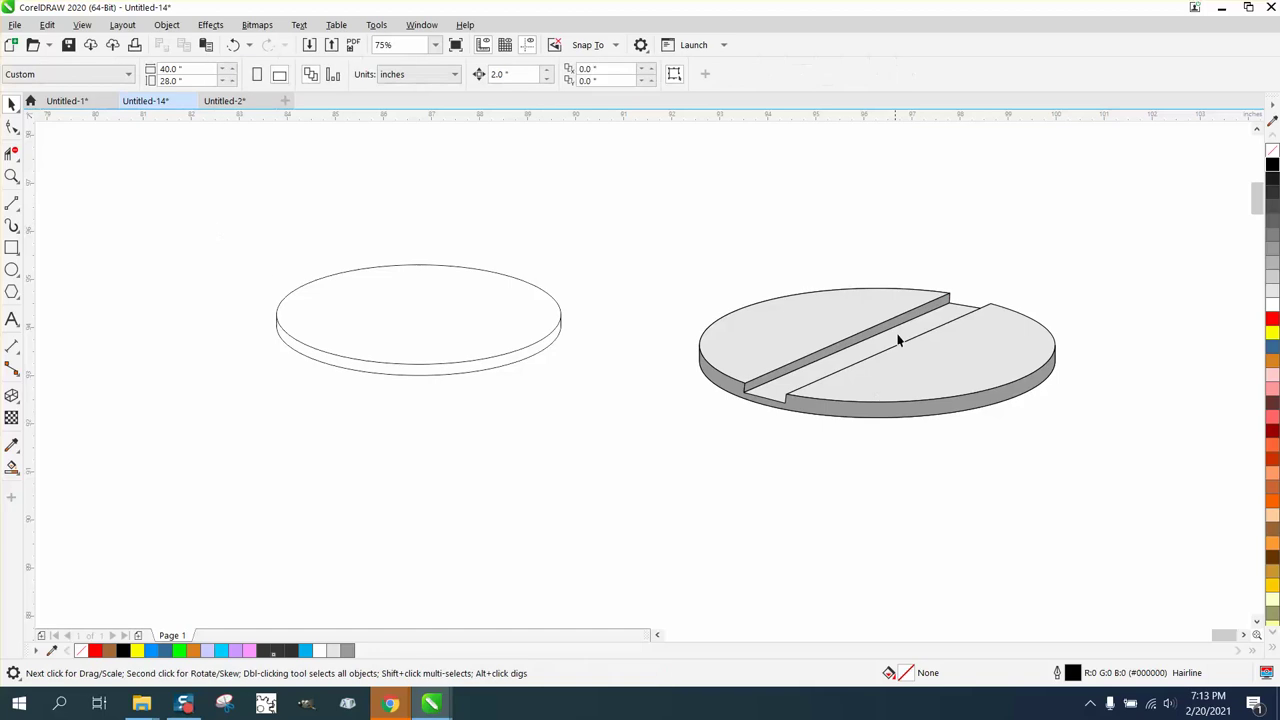
pyautogui.click(12, 248)
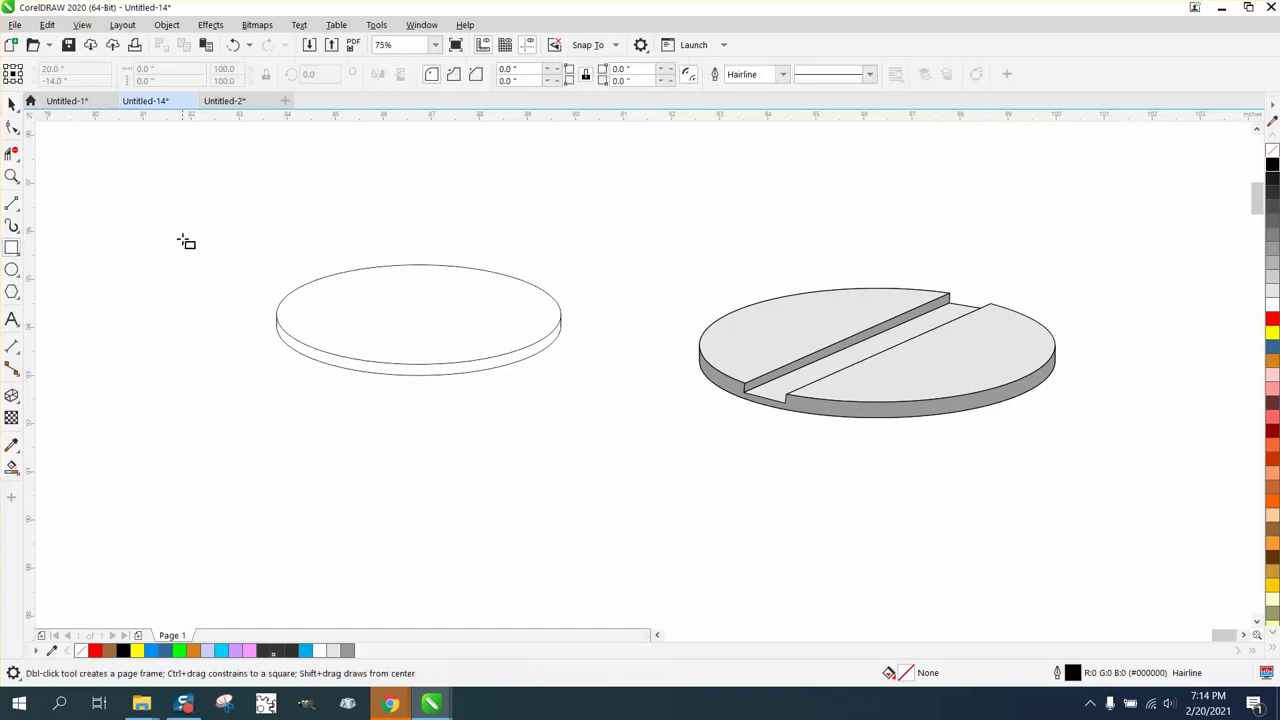
pyautogui.moveTo(195, 179)
pyautogui.mouseDown()
pyautogui.moveTo(398, 212)
pyautogui.moveTo(498, 202)
pyautogui.mouseUp()
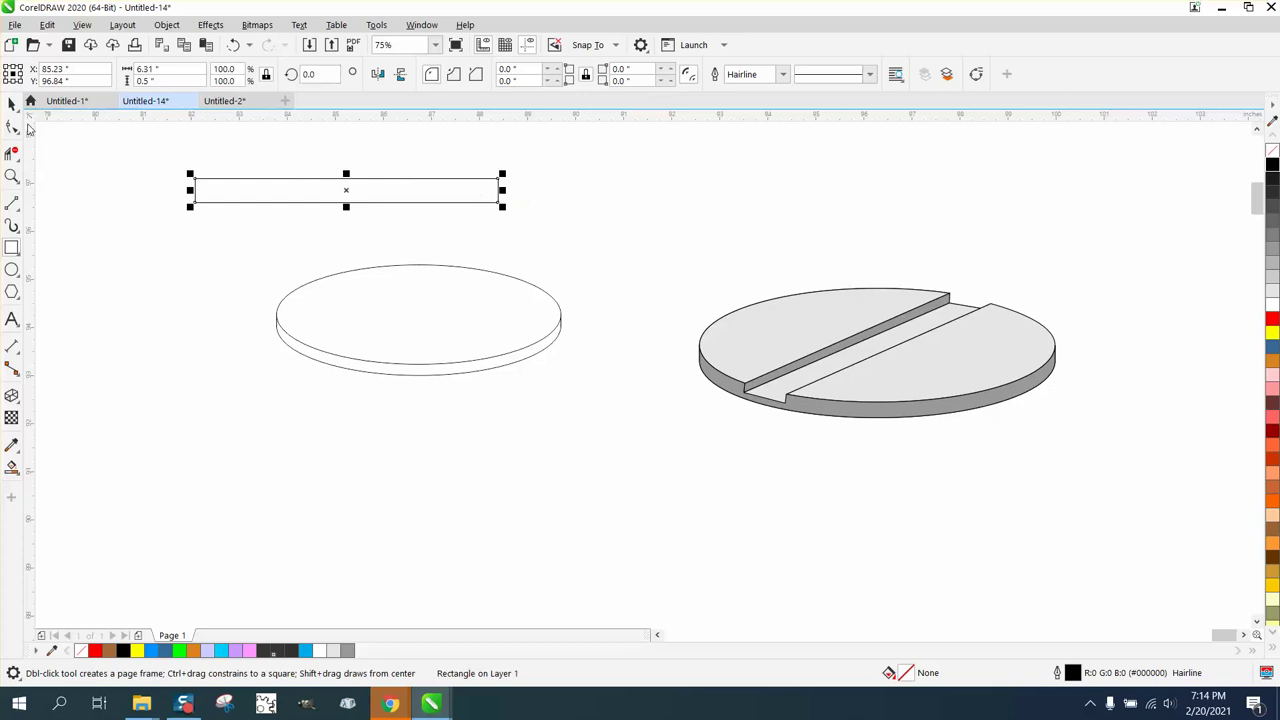
pyautogui.click(12, 103)
pyautogui.click(411, 191)
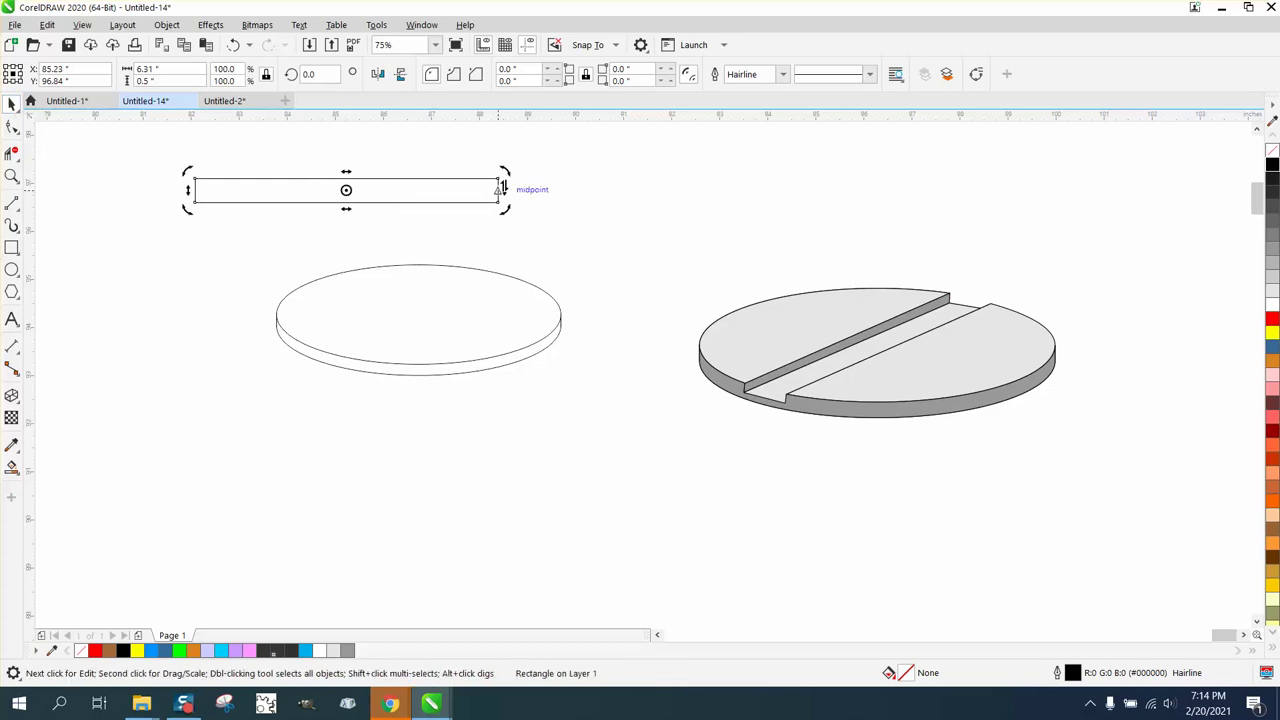
pyautogui.moveTo(505, 172); pyautogui.dragTo(463, 120)
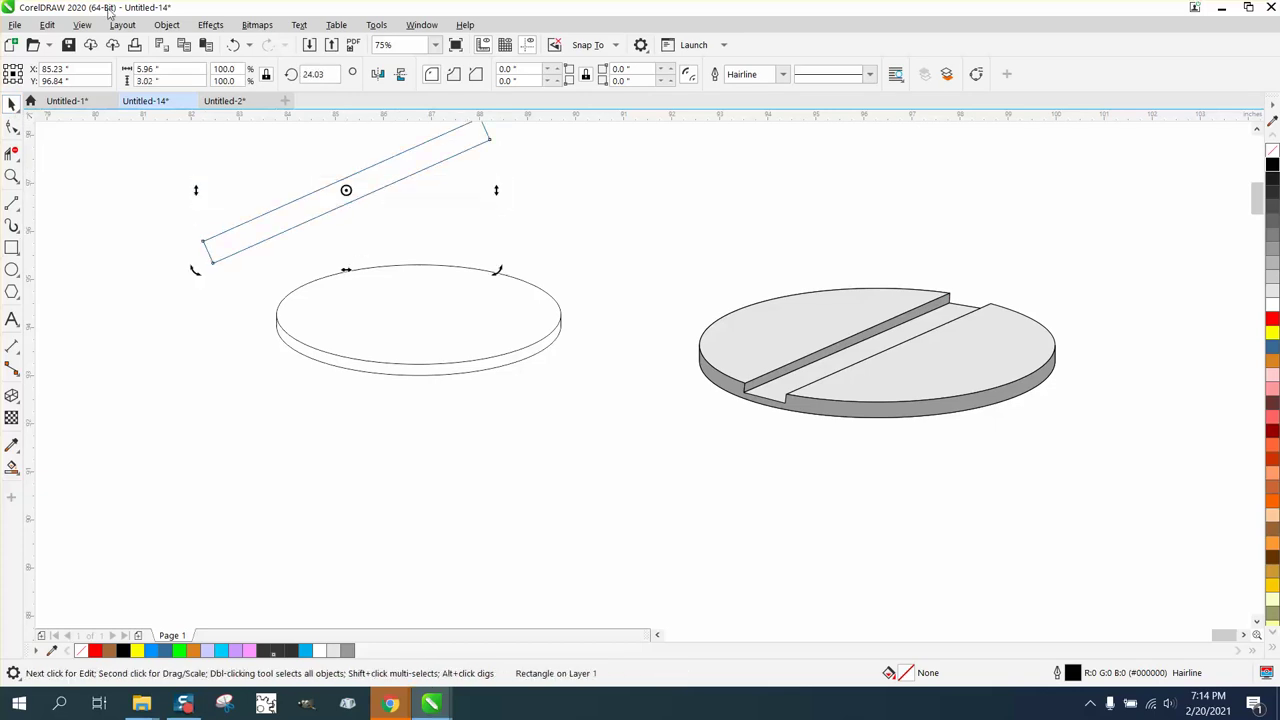
pyautogui.click(210, 25)
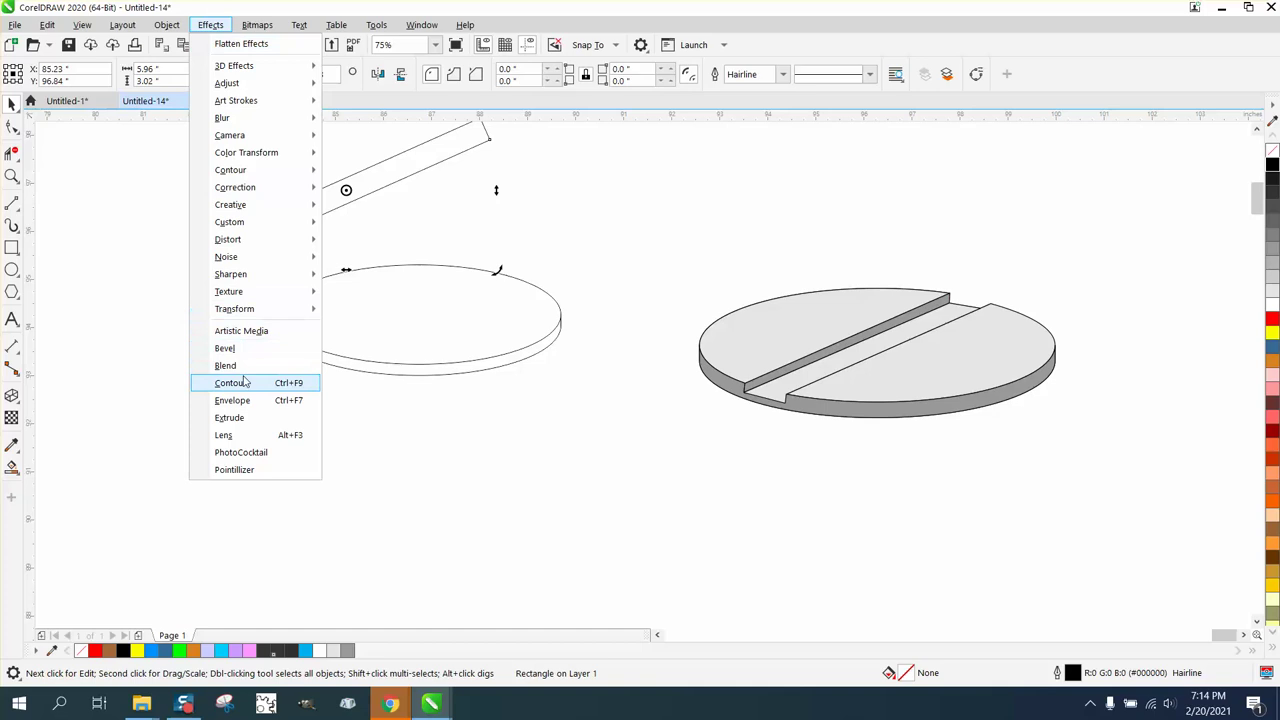
# - Convert the tilted rectangle to curves and move it down across the plain disc
pyautogui.moveTo(166, 27)
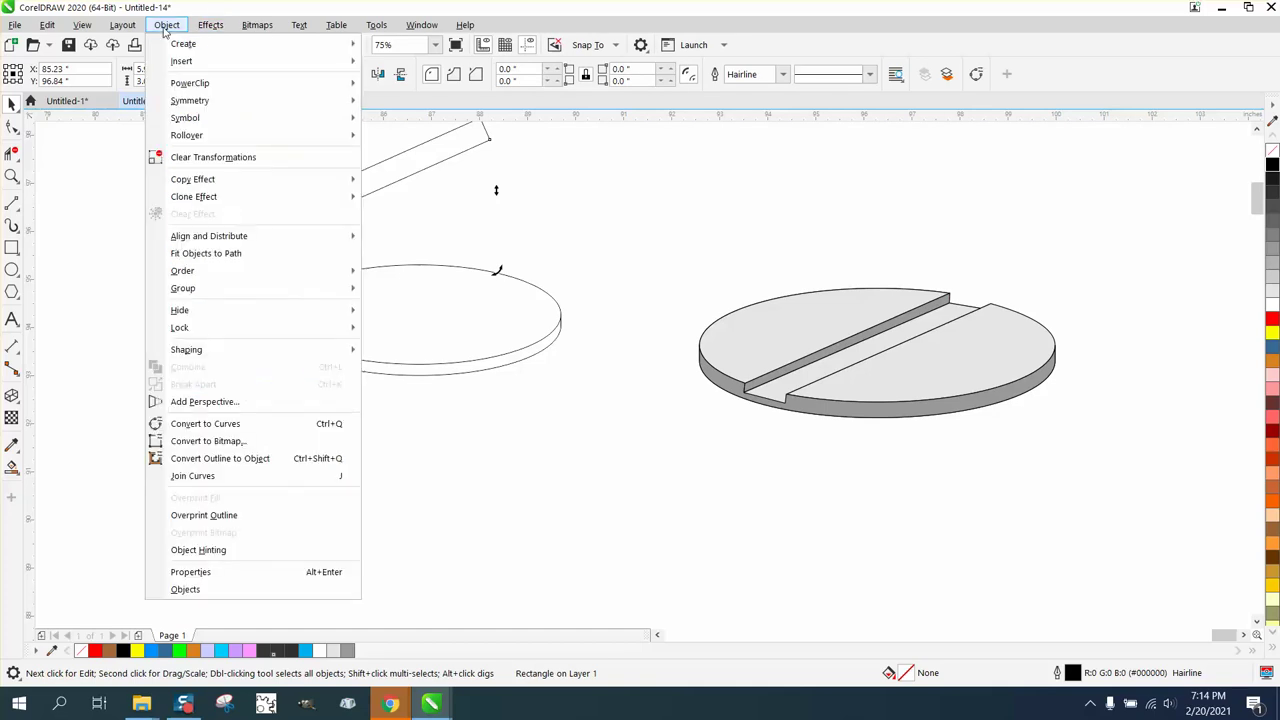
pyautogui.click(188, 431)
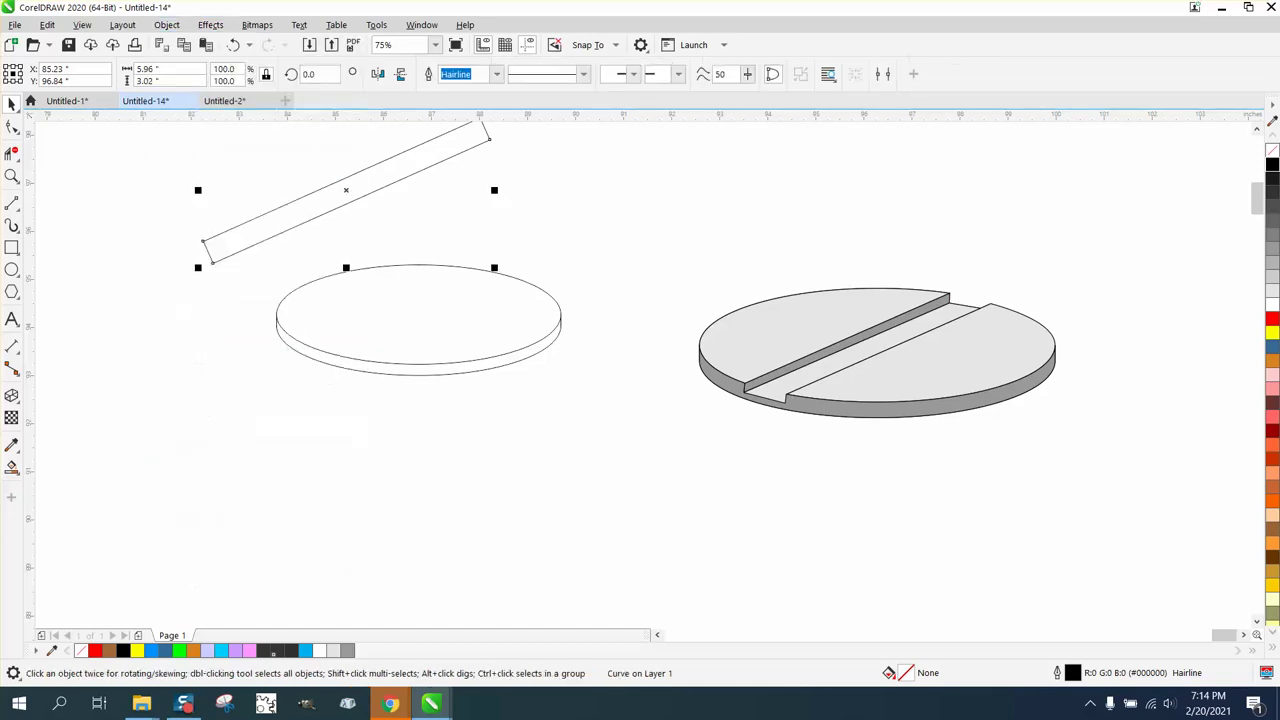
pyautogui.moveTo(347, 203); pyautogui.dragTo(408, 331)
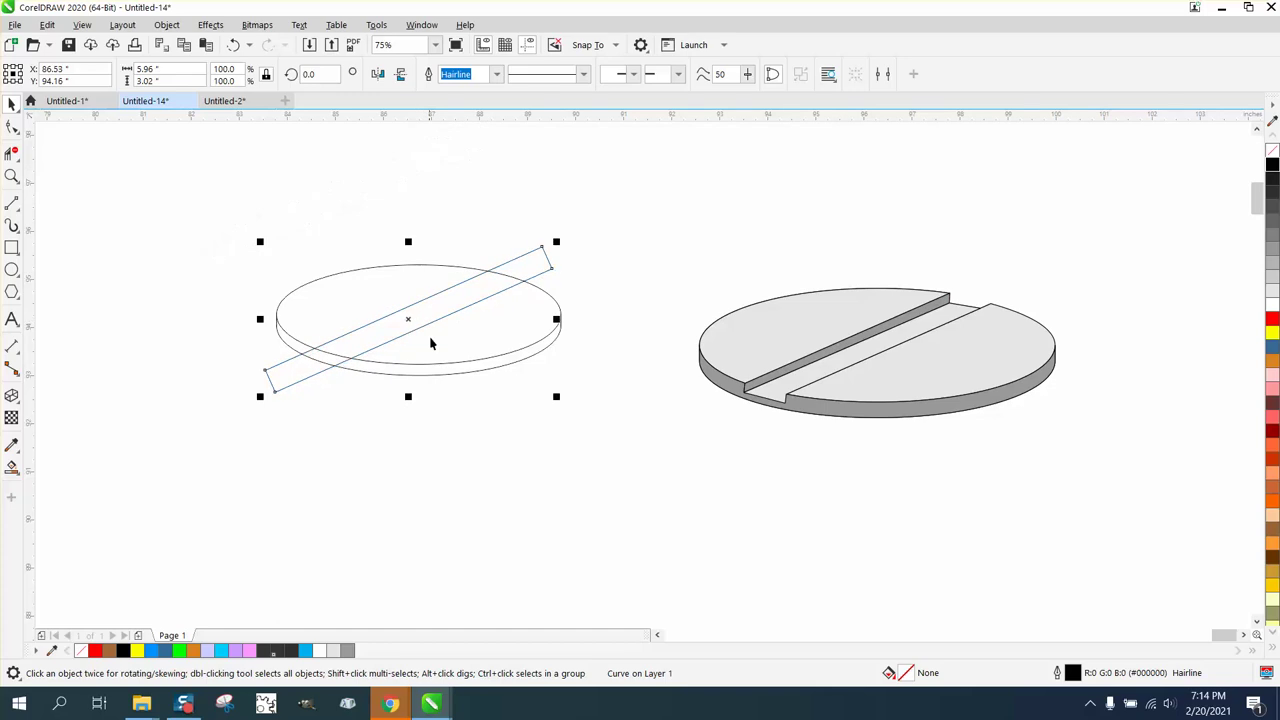
pyautogui.click(12, 176)
pyautogui.moveTo(203, 261); pyautogui.dragTo(745, 416)
# - Pull the strip's four corner nodes onto the disc's top ellipse edge
pyautogui.click(12, 127)
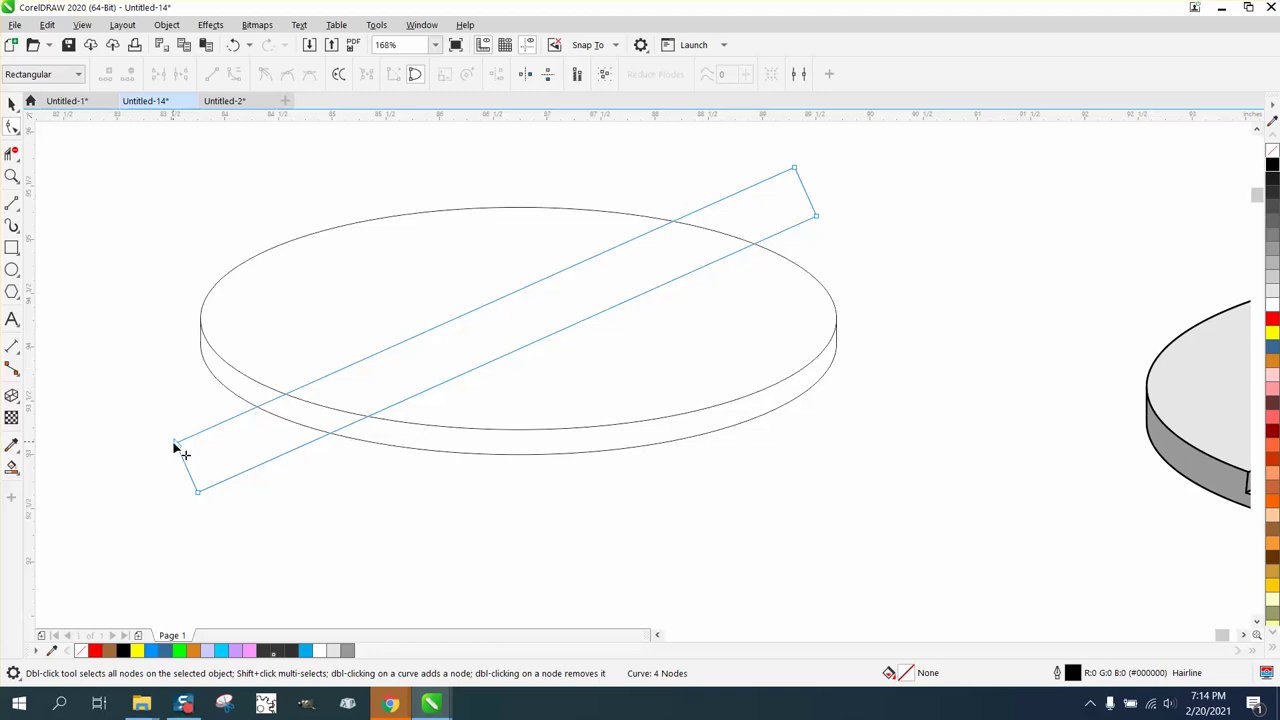
pyautogui.moveTo(175, 442); pyautogui.dragTo(279, 403)
pyautogui.moveTo(199, 491); pyautogui.dragTo(368, 421)
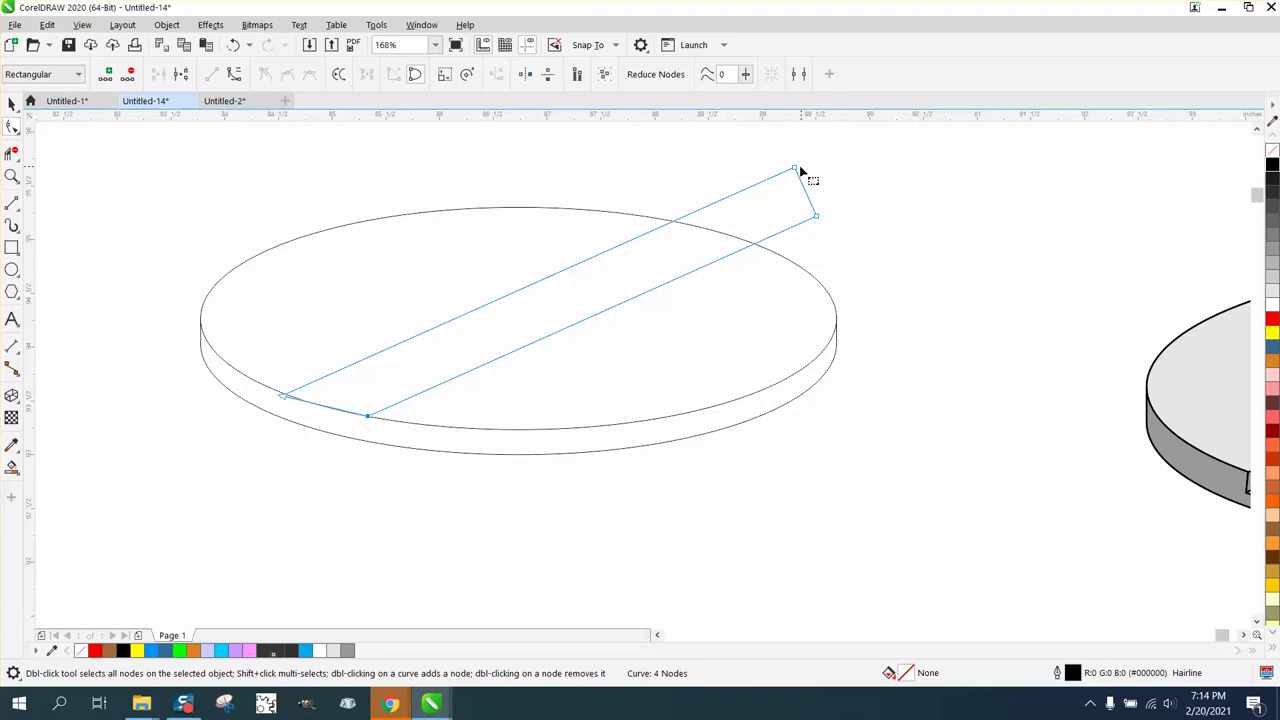
pyautogui.moveTo(796, 169); pyautogui.dragTo(673, 221)
pyautogui.moveTo(817, 217); pyautogui.dragTo(760, 248)
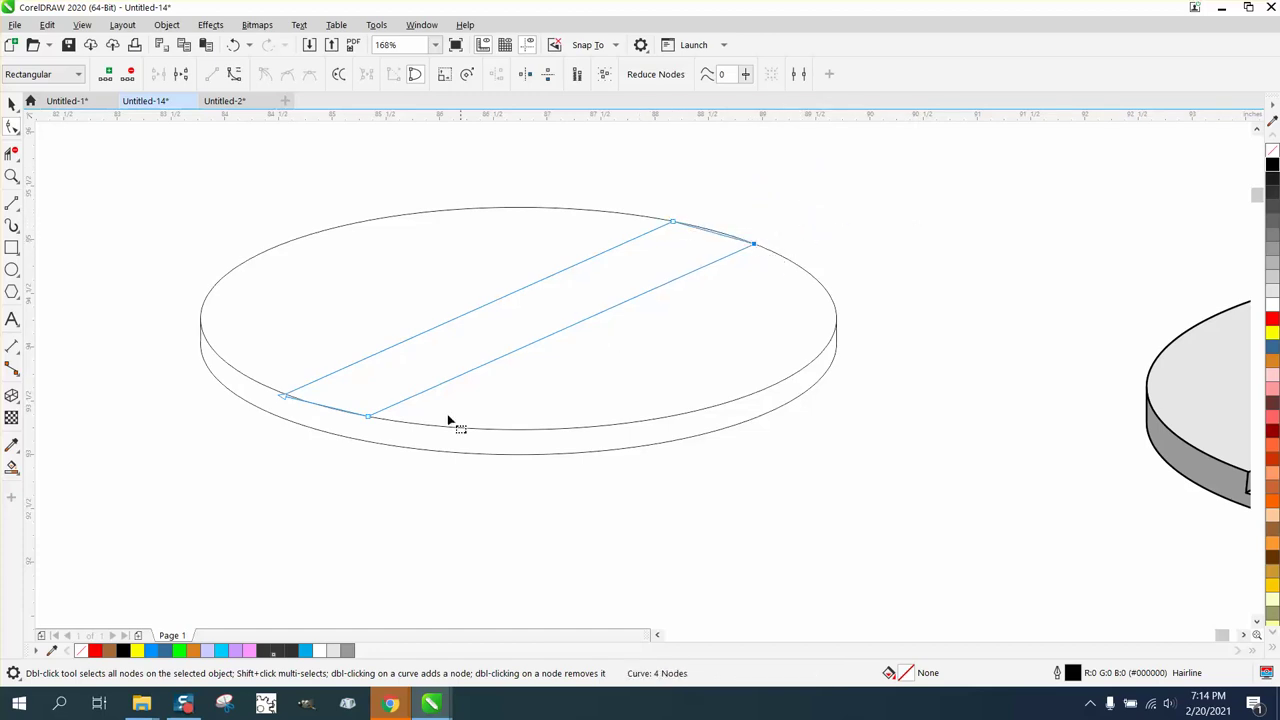
pyautogui.click(12, 176)
pyautogui.scroll(2, 330, 455)
pyautogui.moveTo(212, 312); pyautogui.dragTo(389, 414)
# - Reshape the strip's lower-left end nodes into a step dropping to the disc's lower rim
pyautogui.click(12, 128)
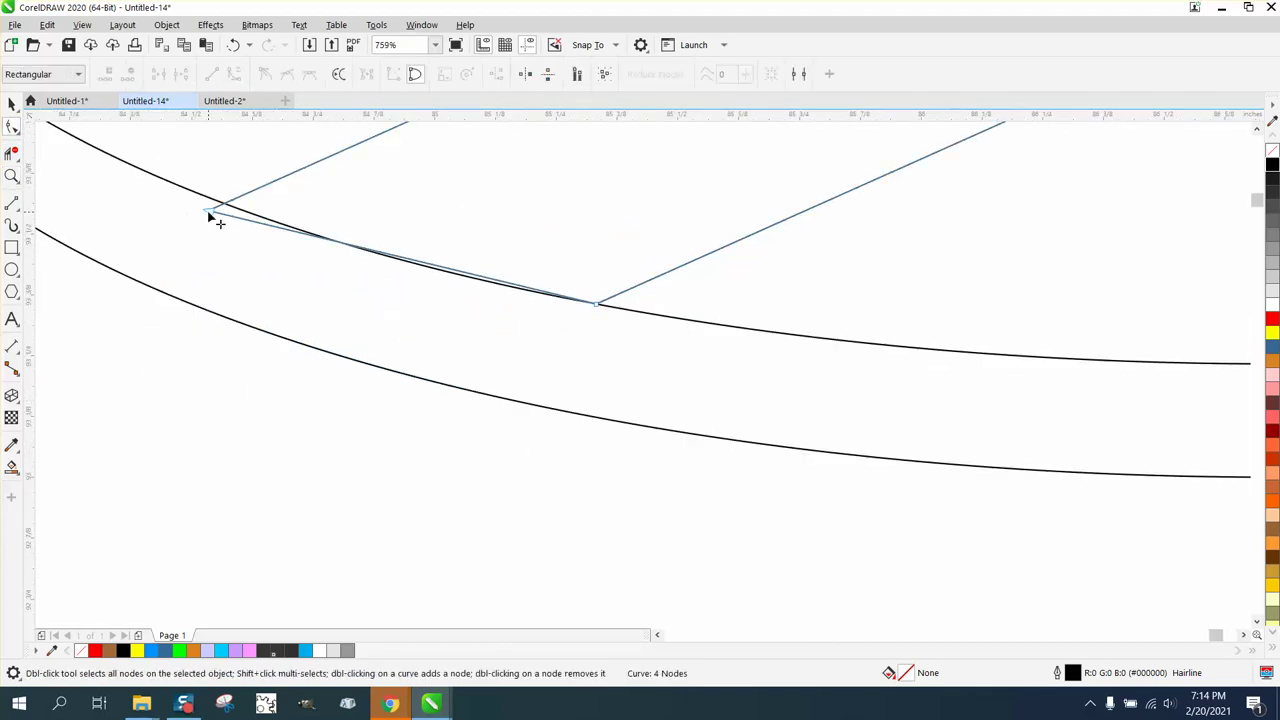
pyautogui.moveTo(212, 213); pyautogui.dragTo(224, 204)
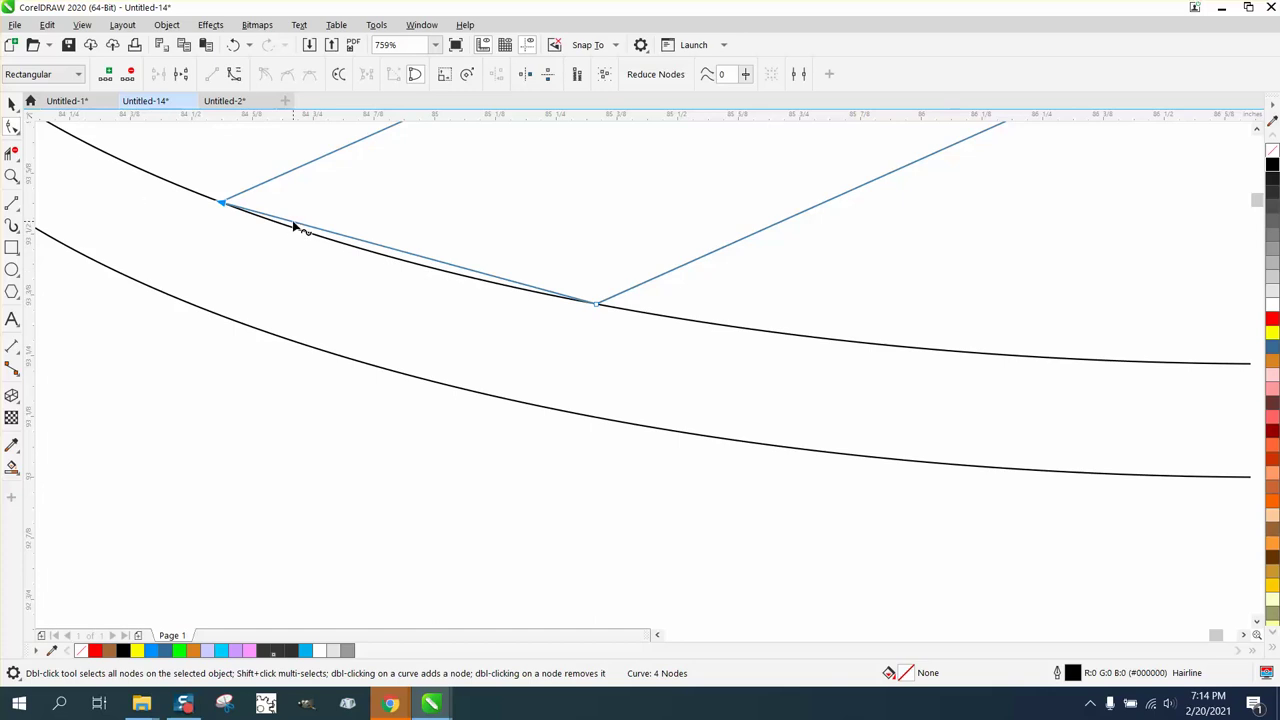
pyautogui.moveTo(294, 224); pyautogui.dragTo(217, 265)
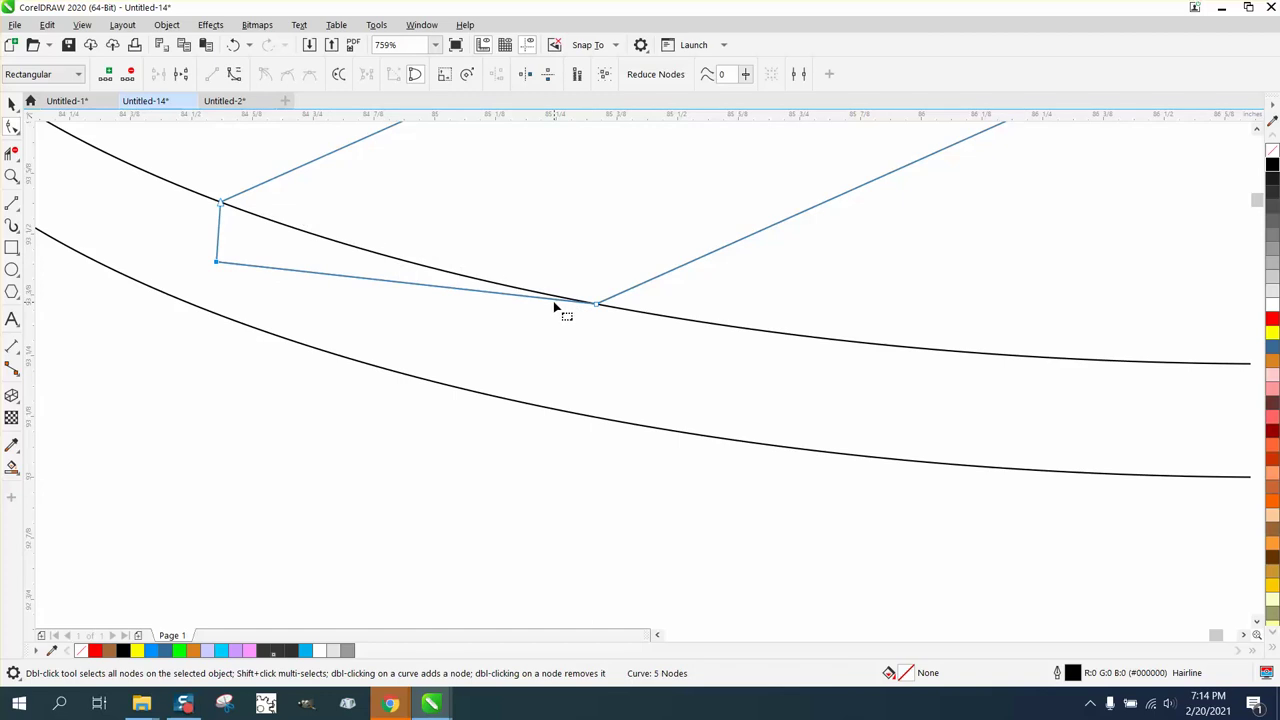
pyautogui.moveTo(555, 300); pyautogui.dragTo(580, 371)
pyautogui.scroll(-2, 346, 343)
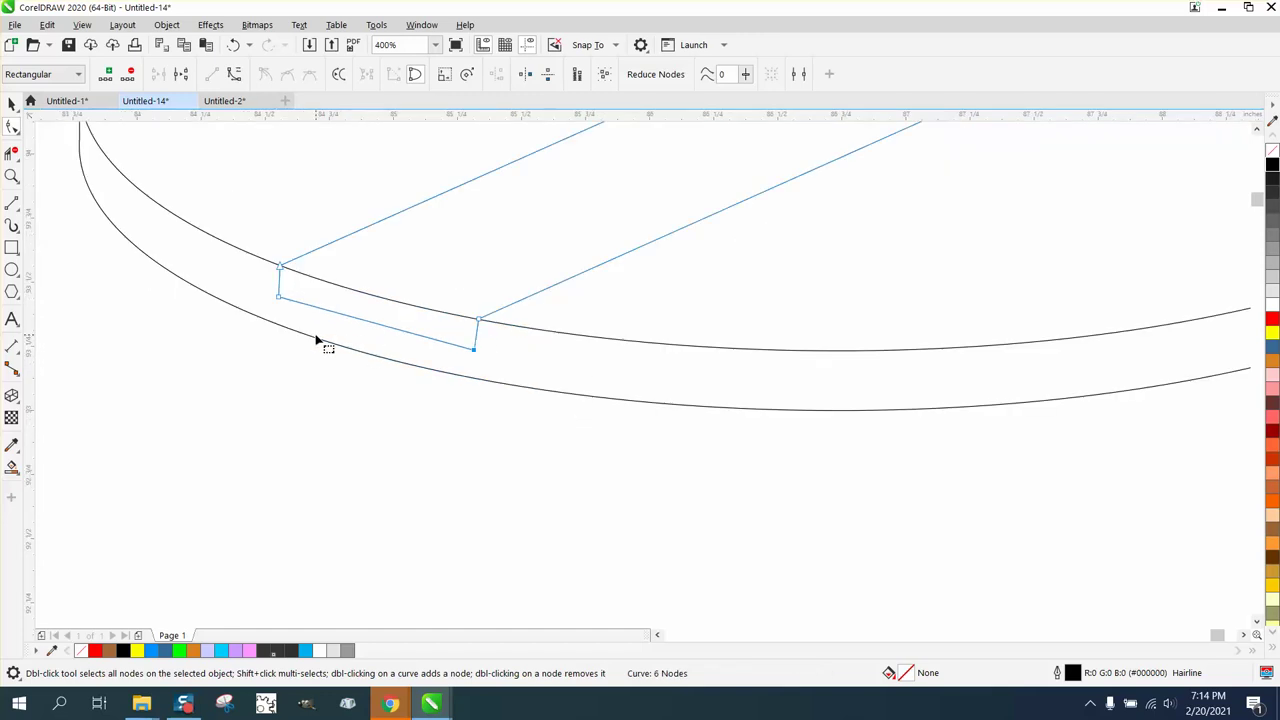
# - Remove the rim arc crossing the slot's front-left end with Virtual Segment Delete
pyautogui.click(12, 152)
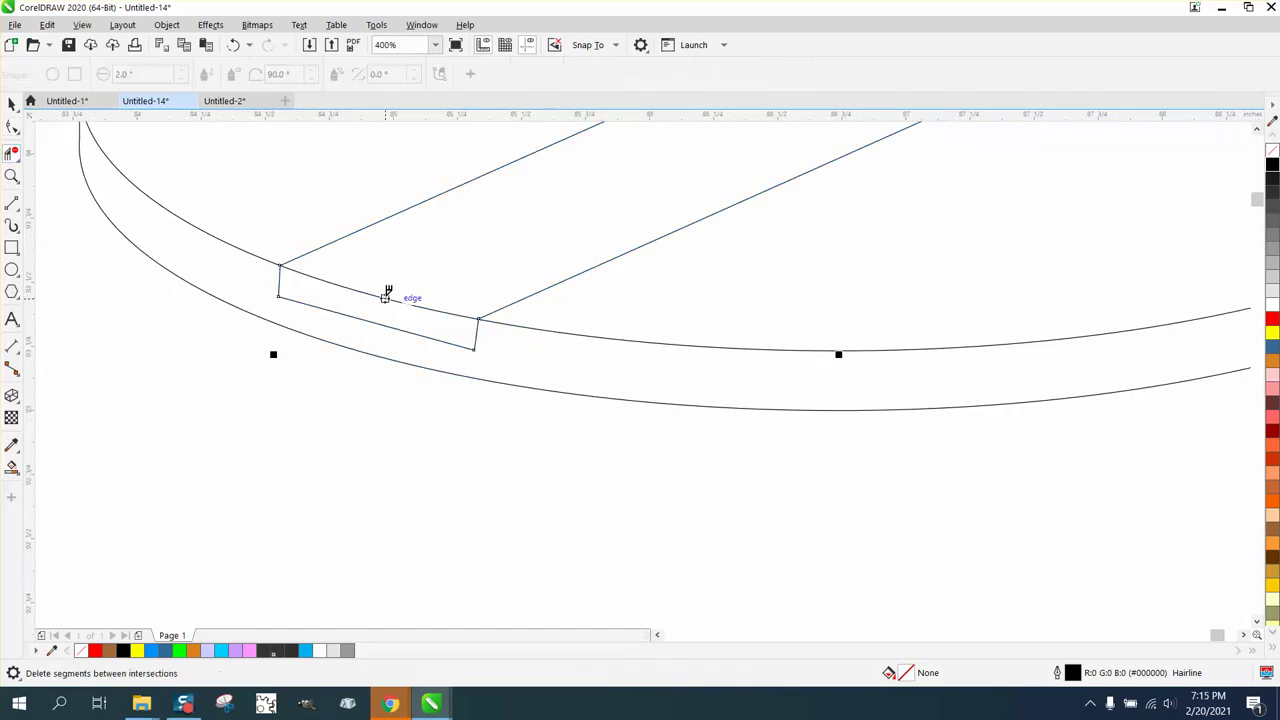
pyautogui.click(389, 292)
pyautogui.scroll(-2, 326, 301)
pyautogui.press('F3')
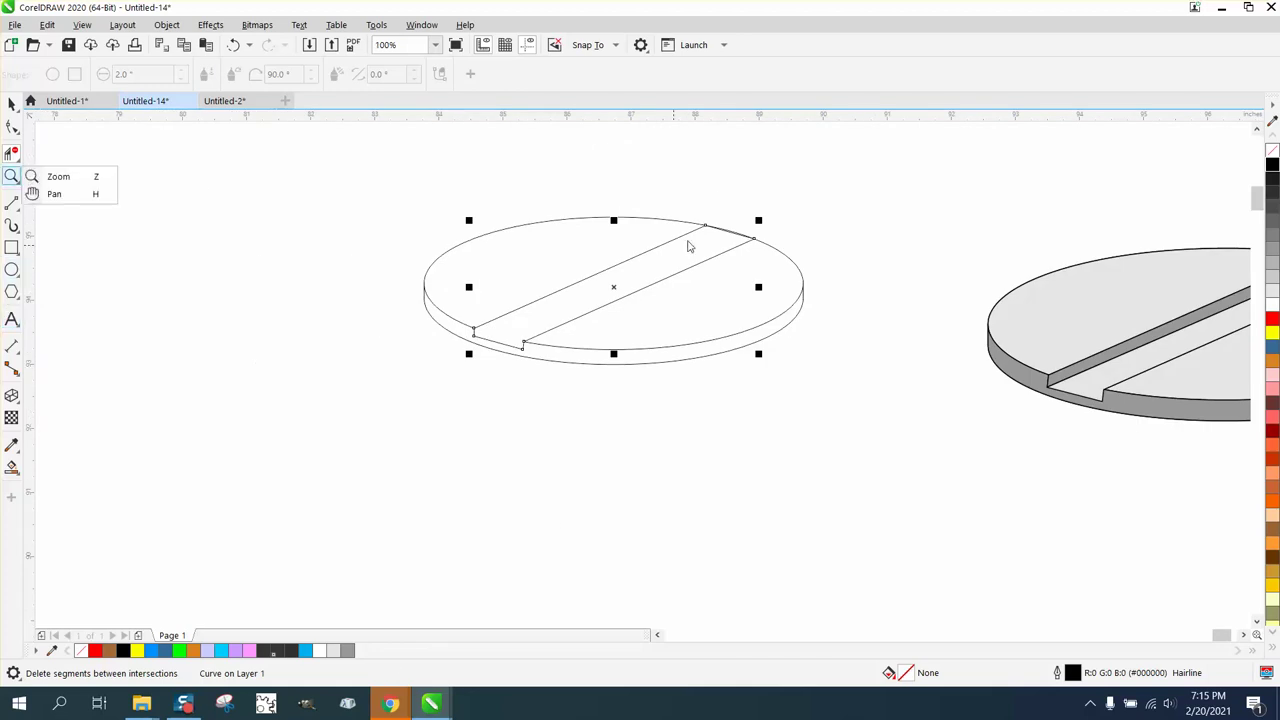
# - Add two nodes at the slot's back-right end and pull them down into a step
pyautogui.click(12, 176)
pyautogui.moveTo(692, 201); pyautogui.dragTo(858, 289)
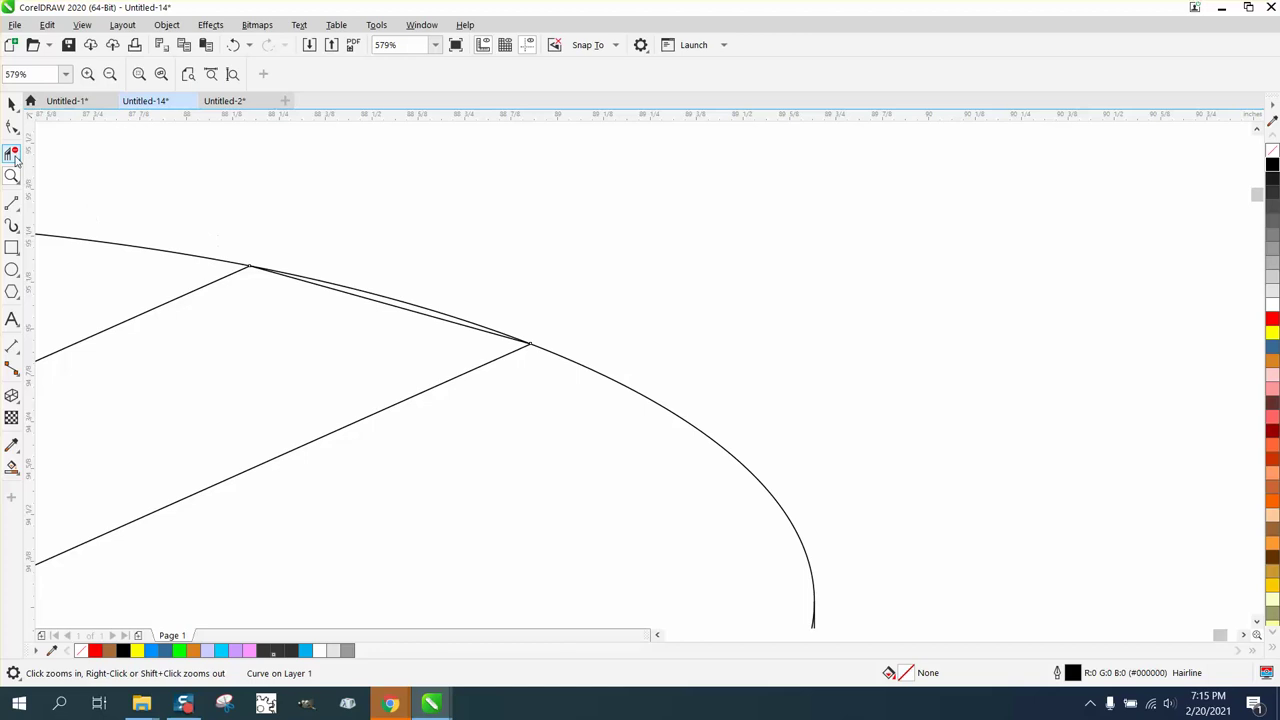
pyautogui.click(12, 153)
pyautogui.click(18, 138)
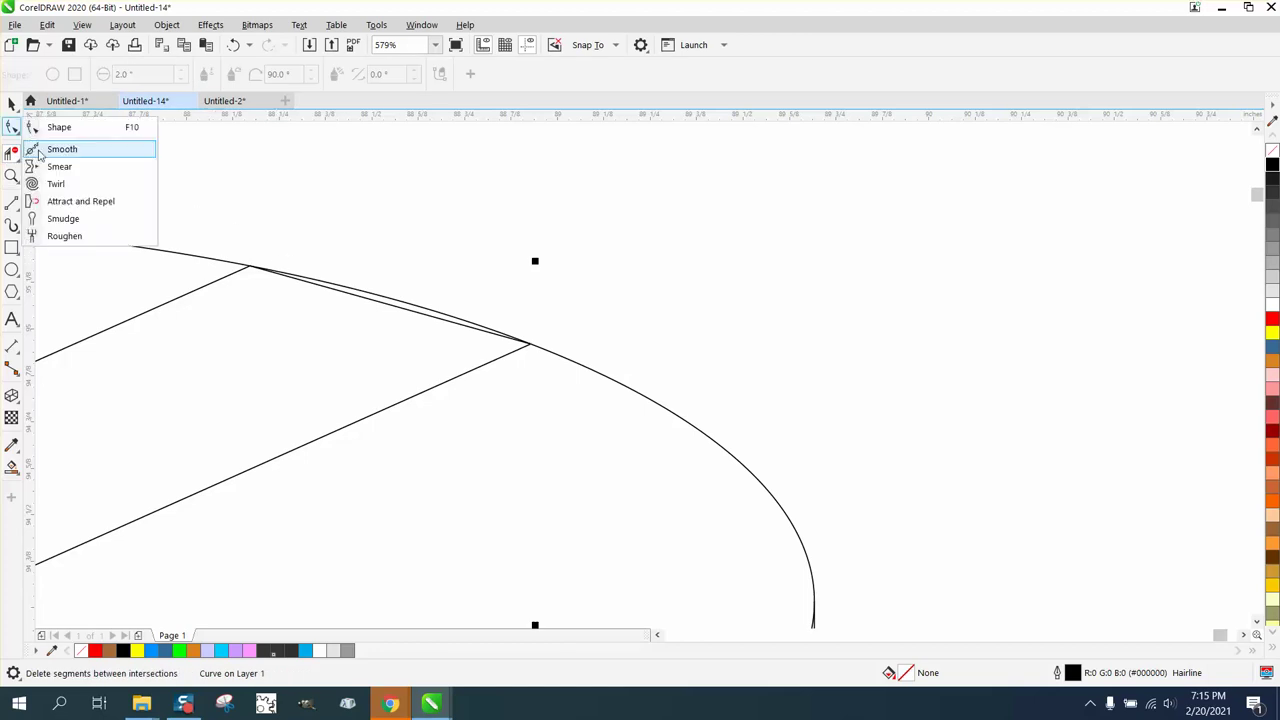
pyautogui.click(57, 130)
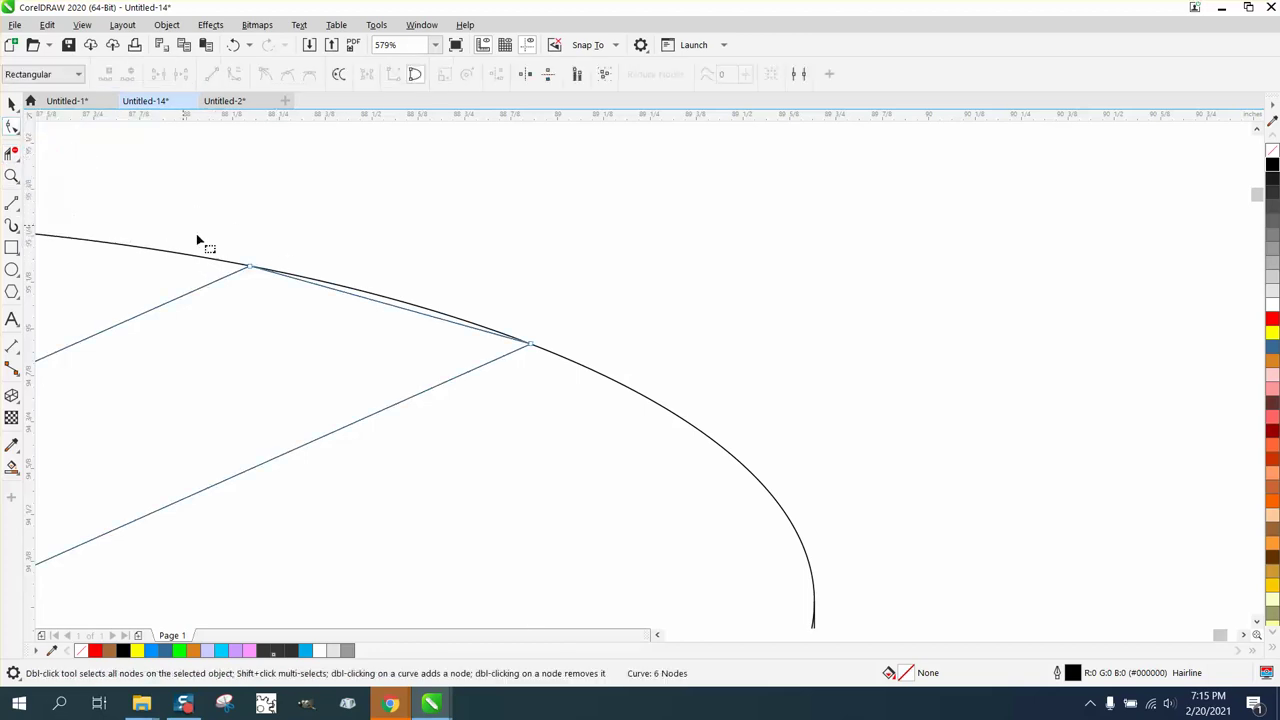
pyautogui.doubleClick(330, 293)
pyautogui.moveTo(331, 291); pyautogui.dragTo(249, 310)
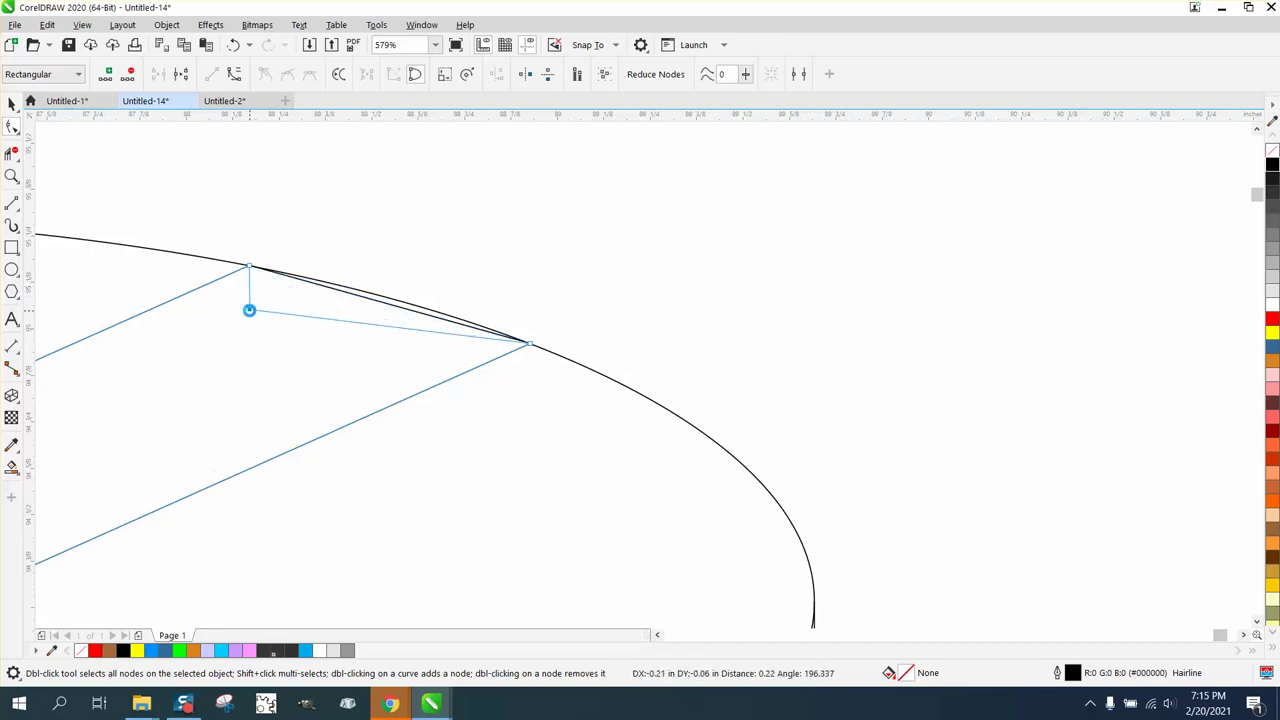
pyautogui.doubleClick(477, 337)
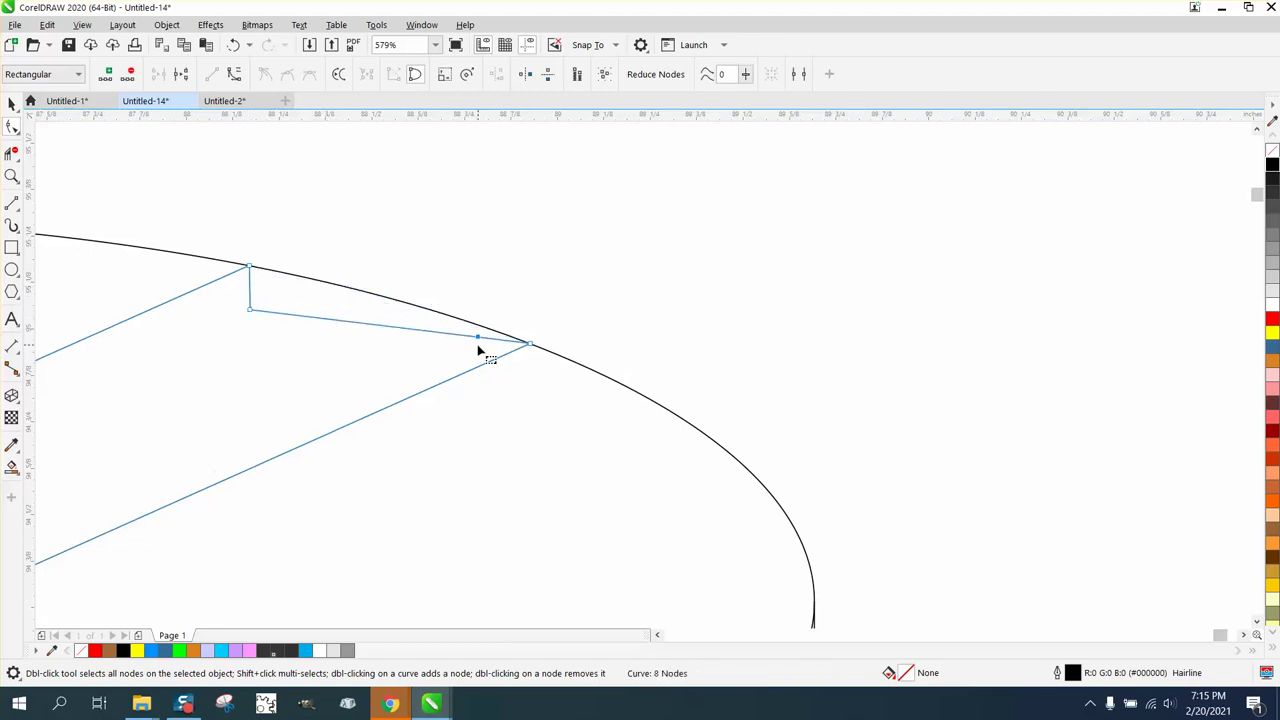
pyautogui.moveTo(479, 339); pyautogui.dragTo(492, 367)
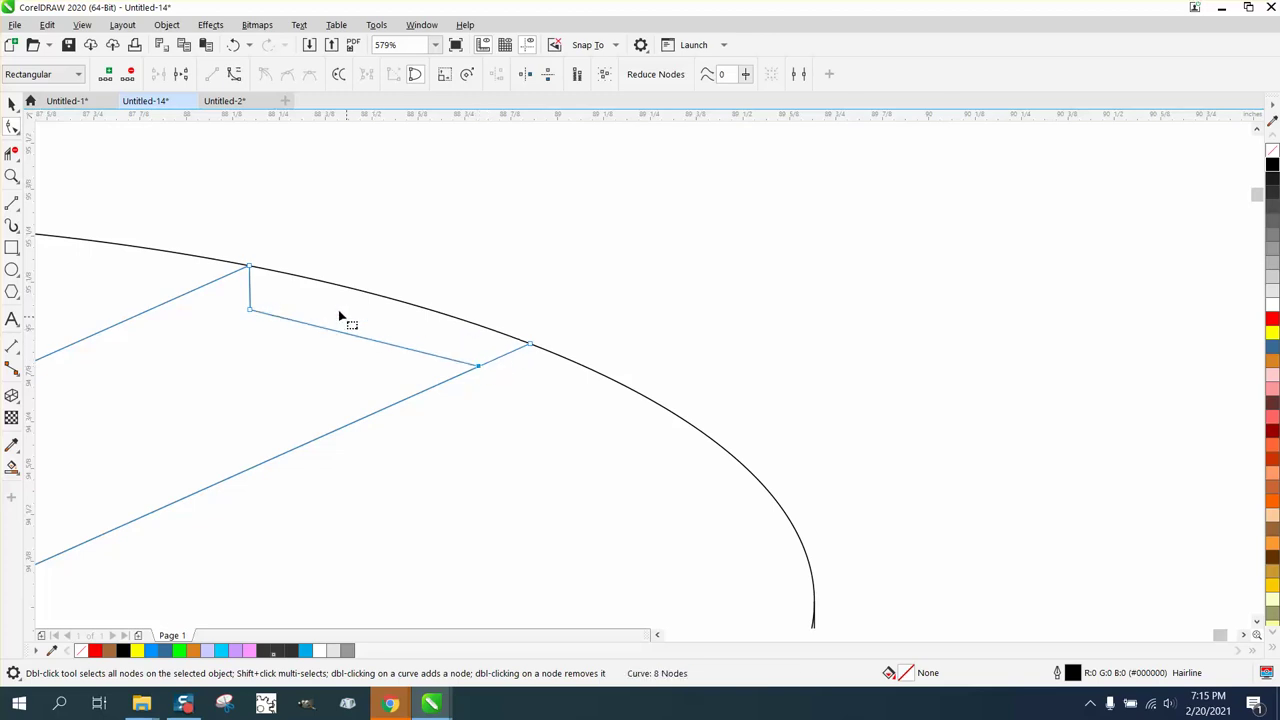
# - Remove the ellipse arc across the slot's back-right end with Virtual Segment Delete
pyautogui.click(12, 152)
pyautogui.click(392, 295)
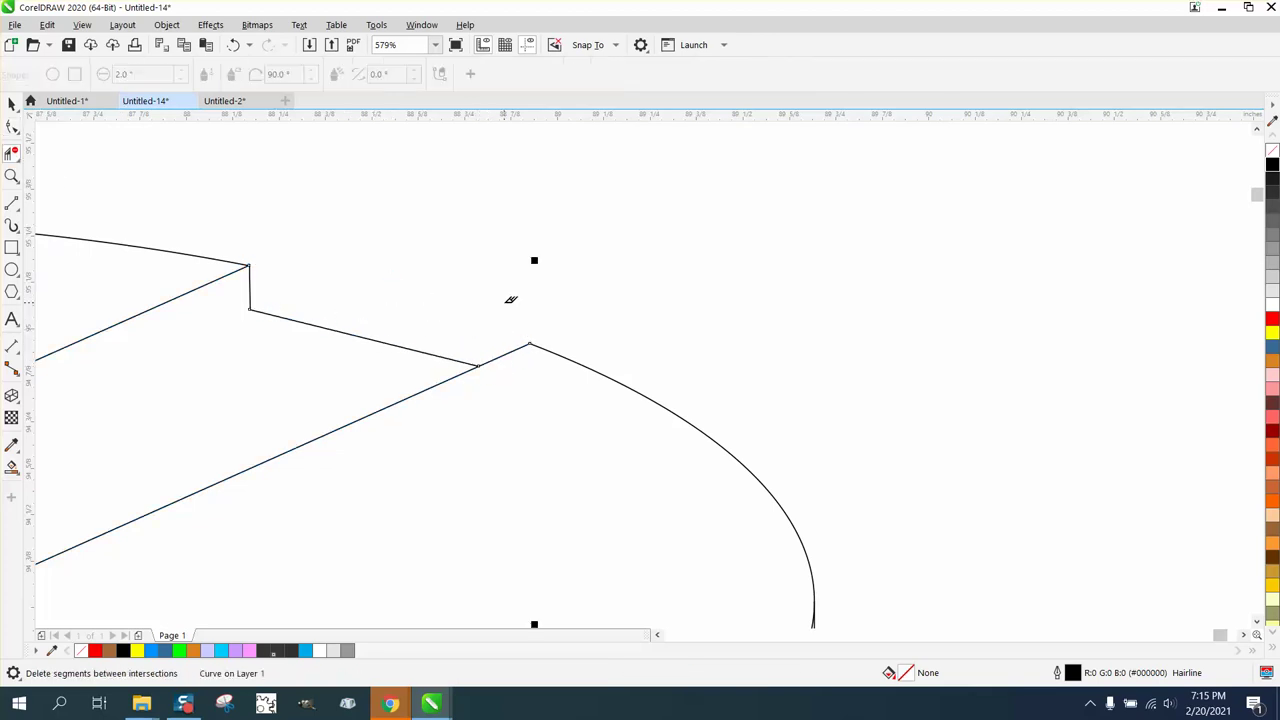
pyautogui.scroll(-5, 507, 263)
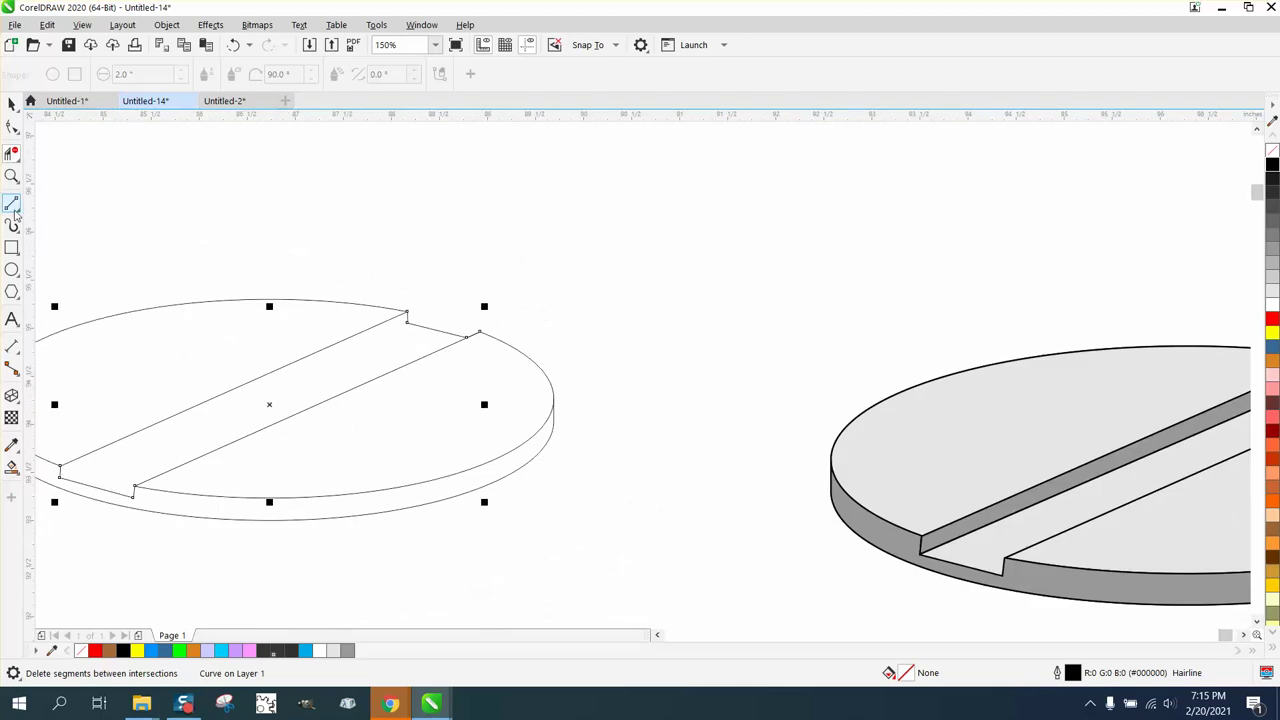
# - Draw a 3.62" × 1.61" diagonal 2-Point Line from the slot's lower-left corner to its top edge
pyautogui.click(18, 211)
pyautogui.click(72, 224)
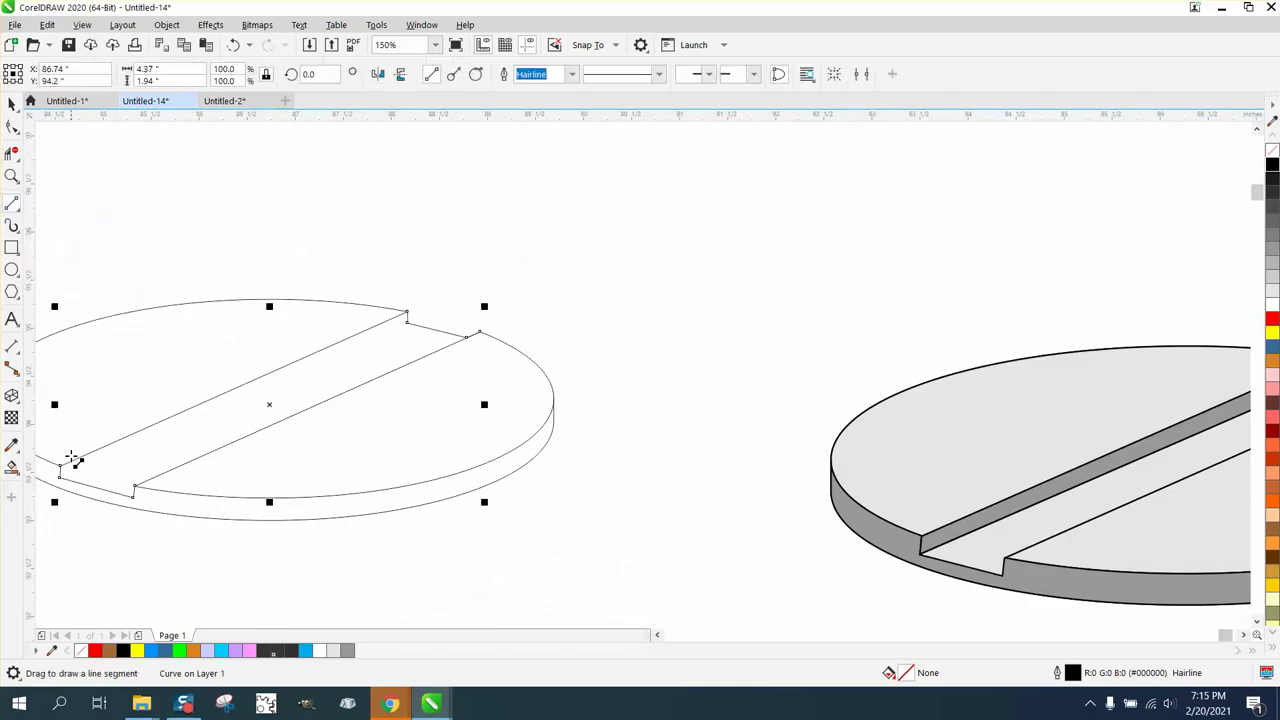
pyautogui.moveTo(60, 478)
pyautogui.mouseDown()
pyautogui.moveTo(409, 331)
pyautogui.moveTo(411, 318)
pyautogui.mouseUp()
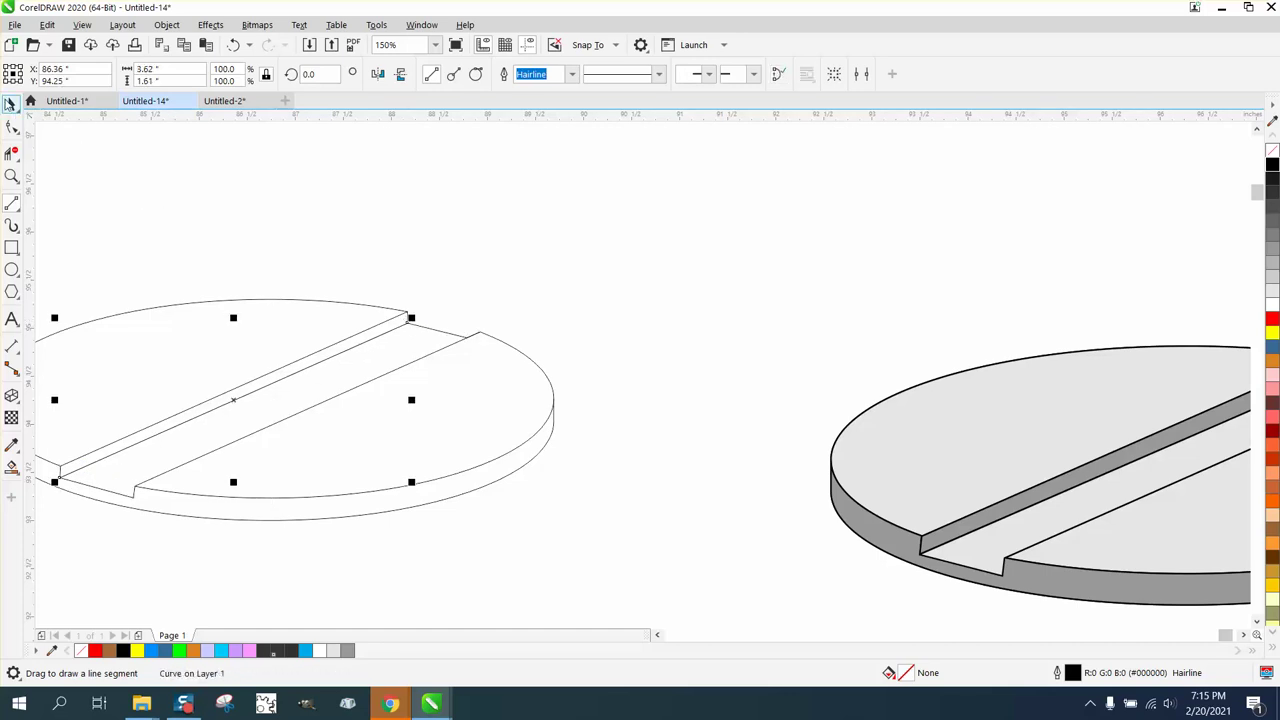
pyautogui.click(10, 104)
pyautogui.scroll(-2, 435, 208)
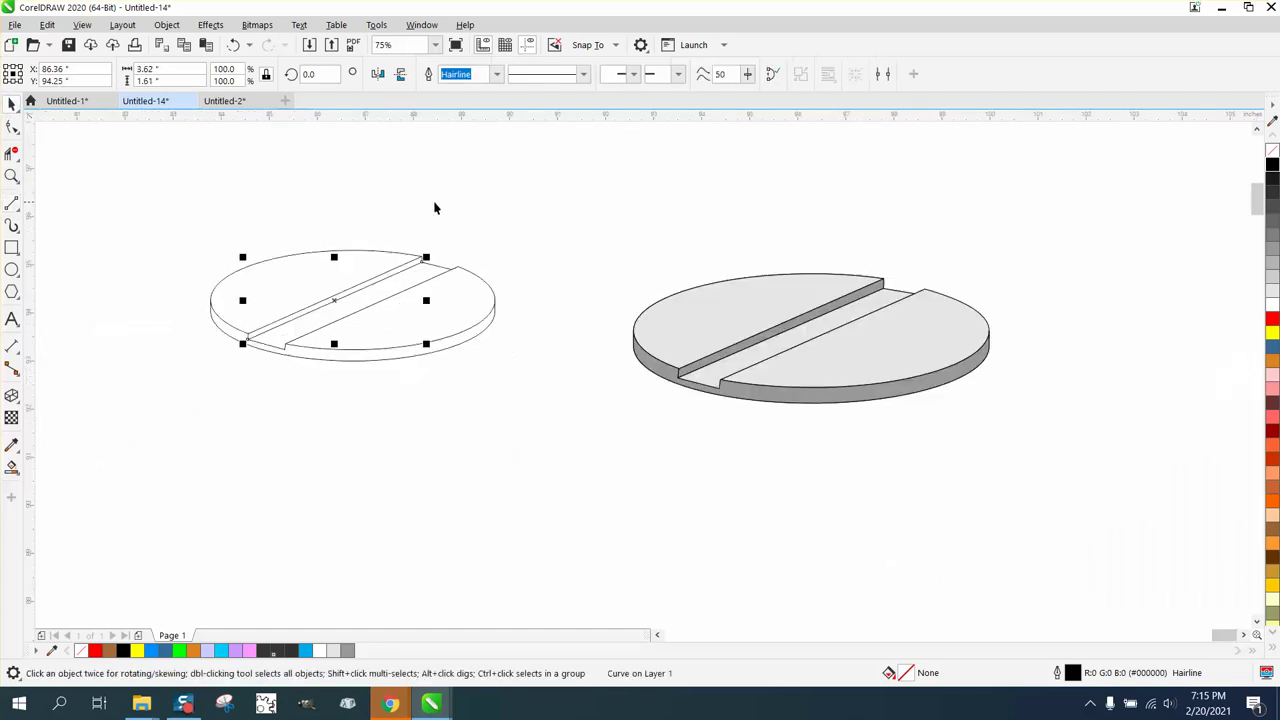
pyautogui.click(12, 176)
pyautogui.moveTo(184, 226); pyautogui.dragTo(572, 380)
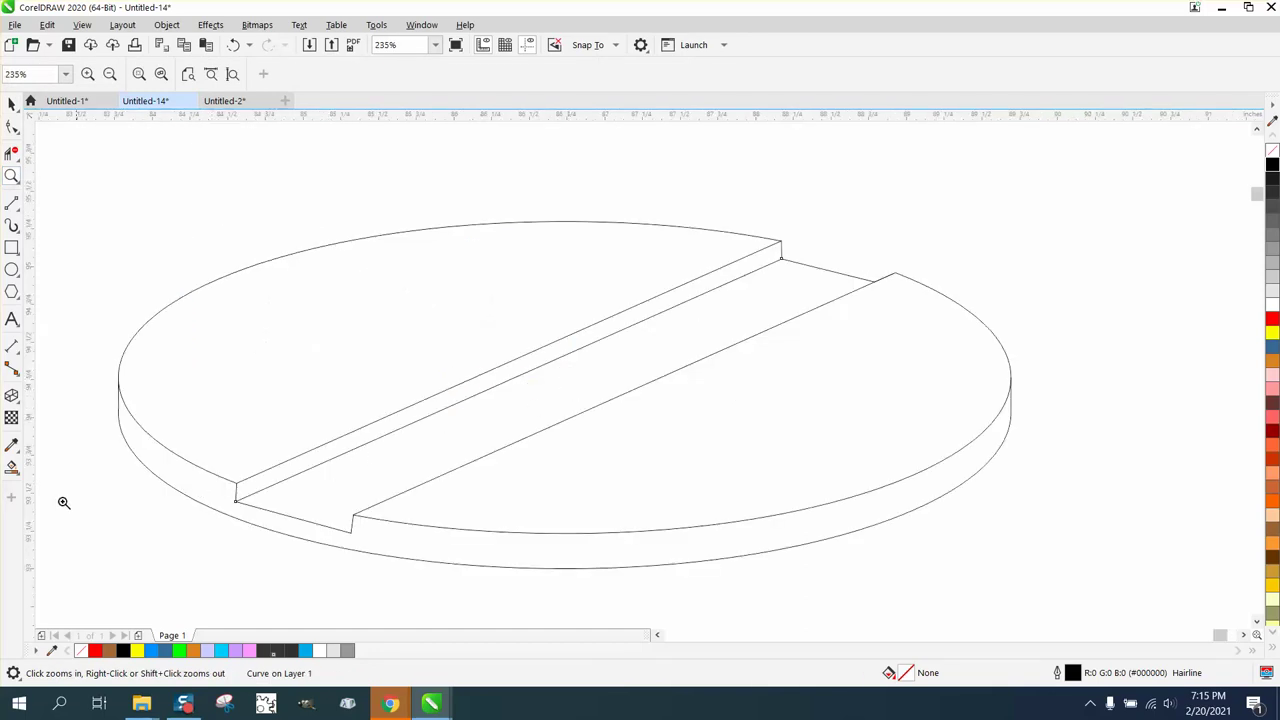
pyautogui.click(18, 474)
pyautogui.click(66, 468)
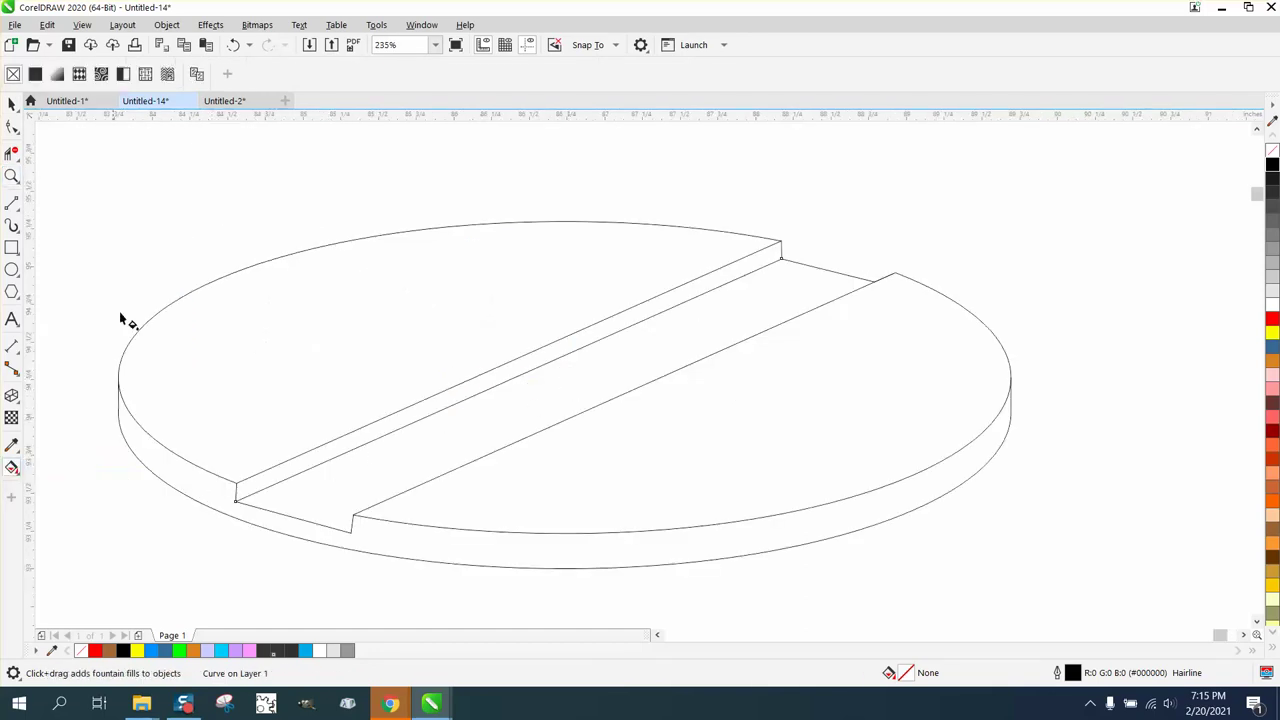
# - Smart Fill the two top faces and the slot floor light grey
pyautogui.click(18, 474)
pyautogui.click(64, 484)
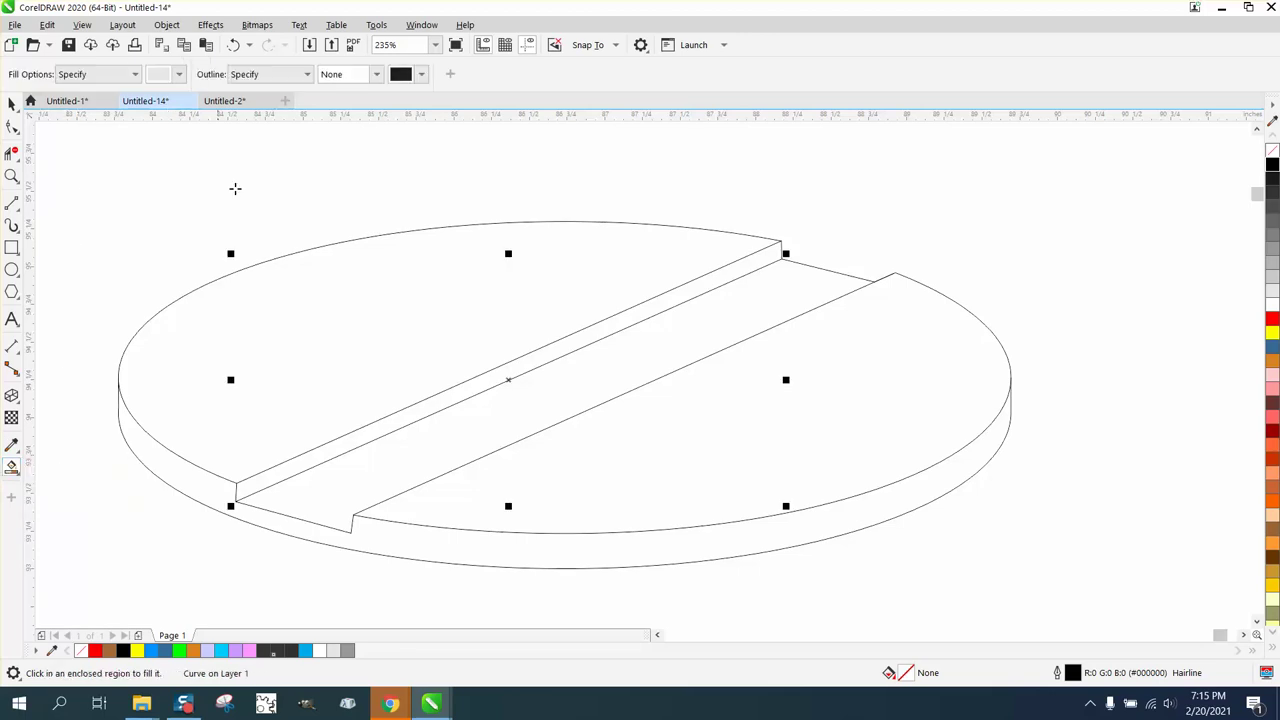
pyautogui.click(325, 290)
pyautogui.click(727, 453)
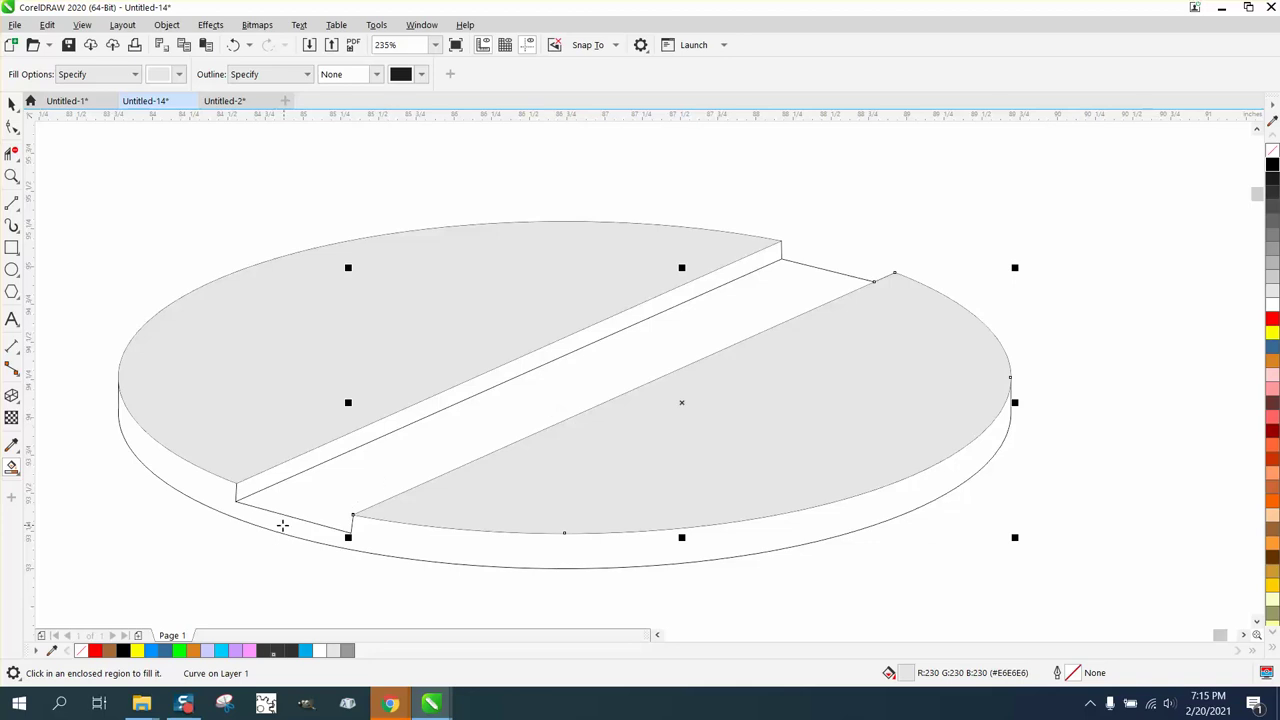
pyautogui.click(393, 476)
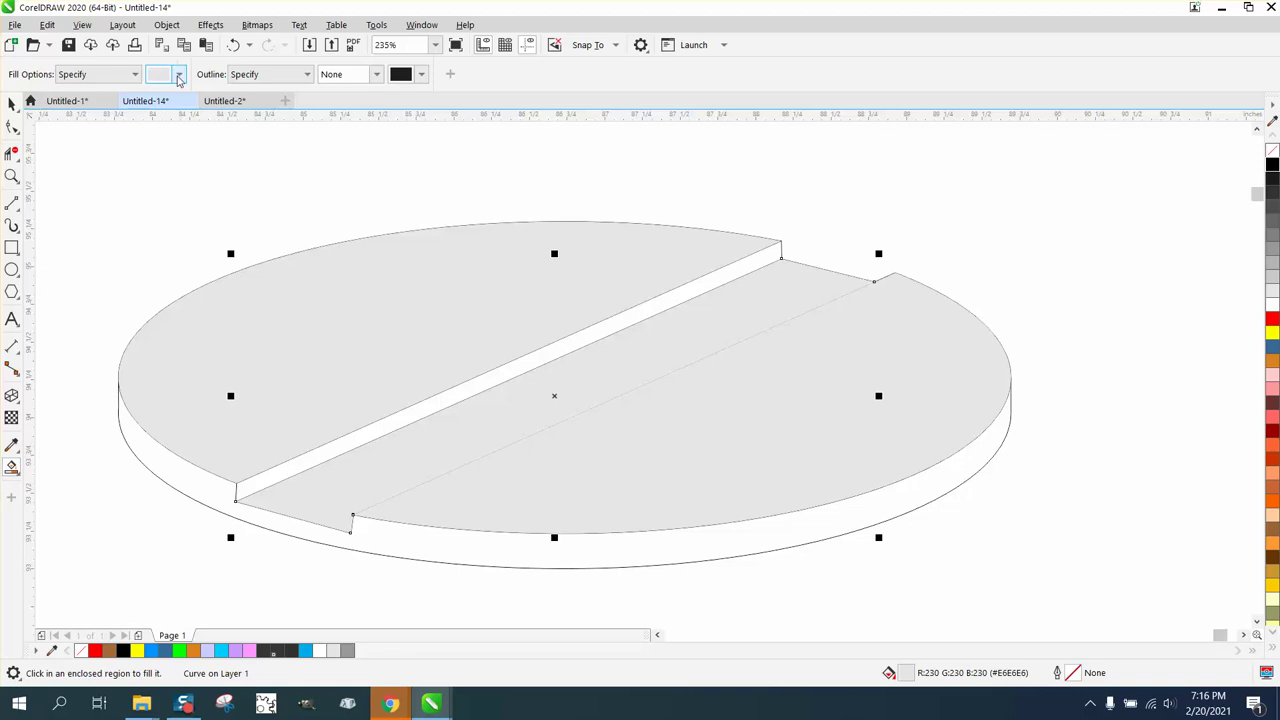
# - Fill the diagonal slot wall and the disc's side band darker grey #B3B3B3
pyautogui.click(179, 78)
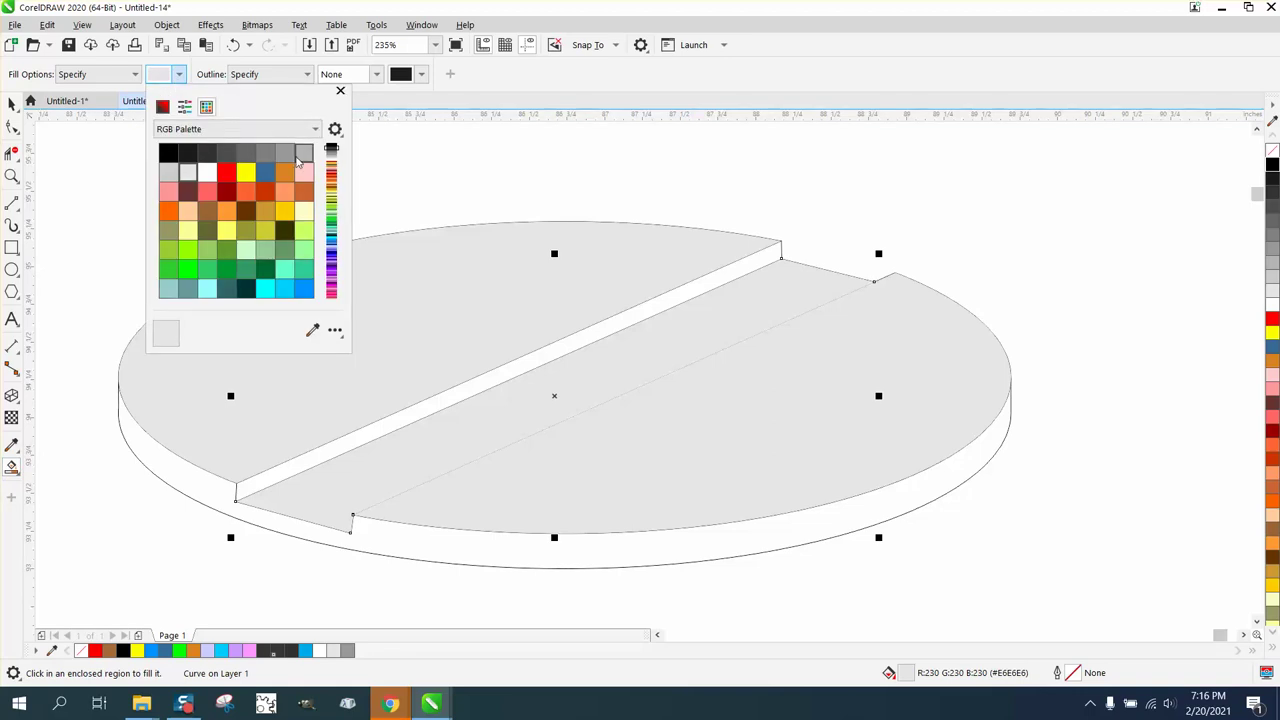
pyautogui.click(303, 153)
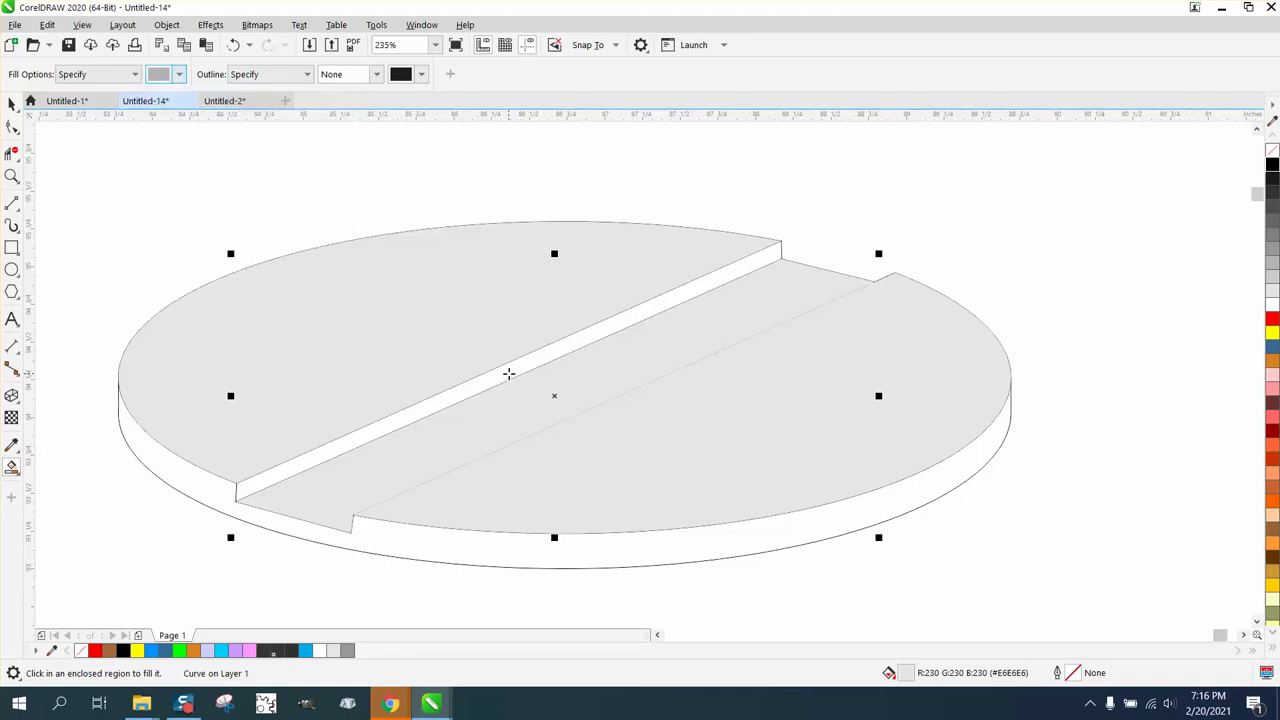
pyautogui.click(509, 373)
pyautogui.click(175, 480)
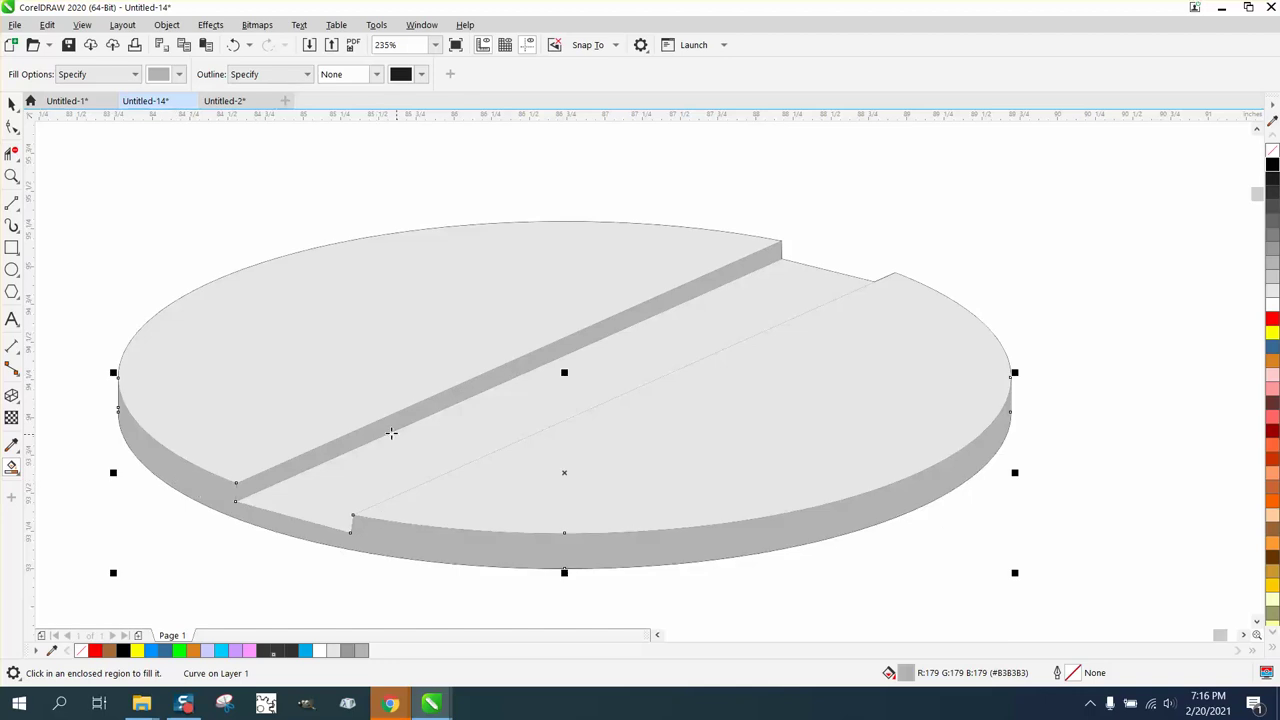
pyautogui.click(12, 103)
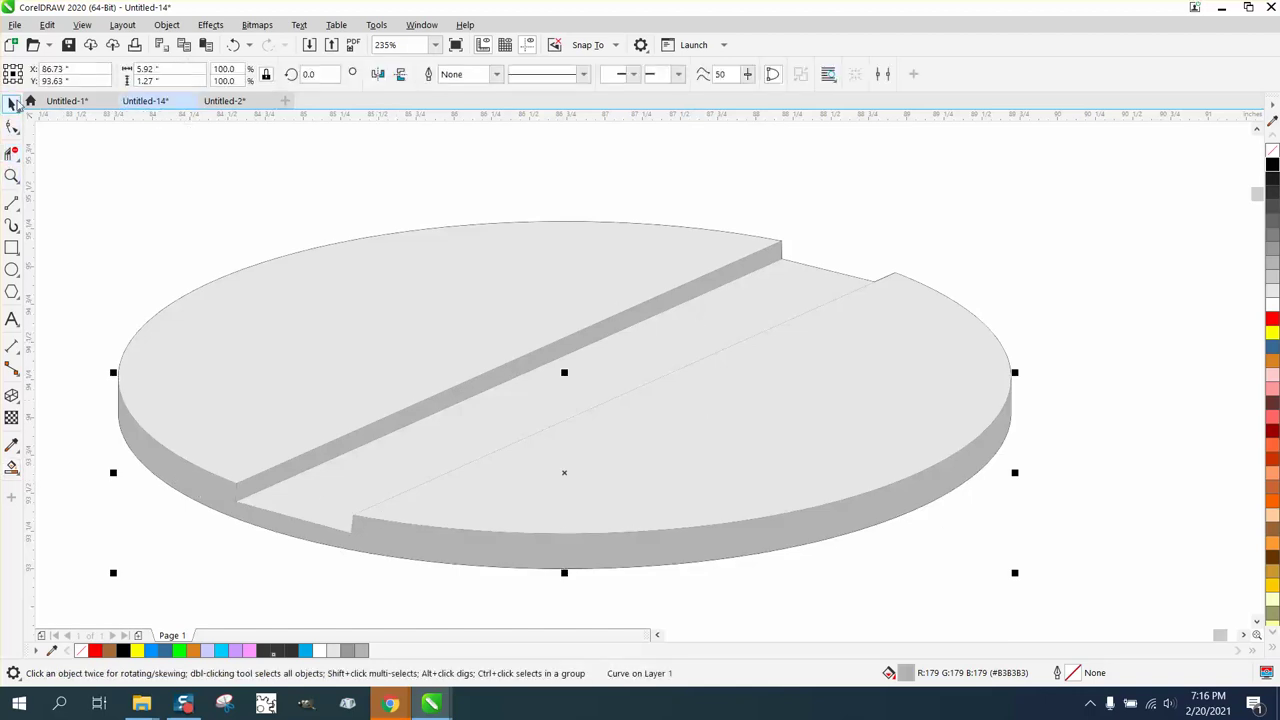
# - Select all eleven parts of the left disc and make their outlines black
pyautogui.scroll(-3, 200, 165)
pyautogui.moveTo(117, 161); pyautogui.dragTo(312, 296)
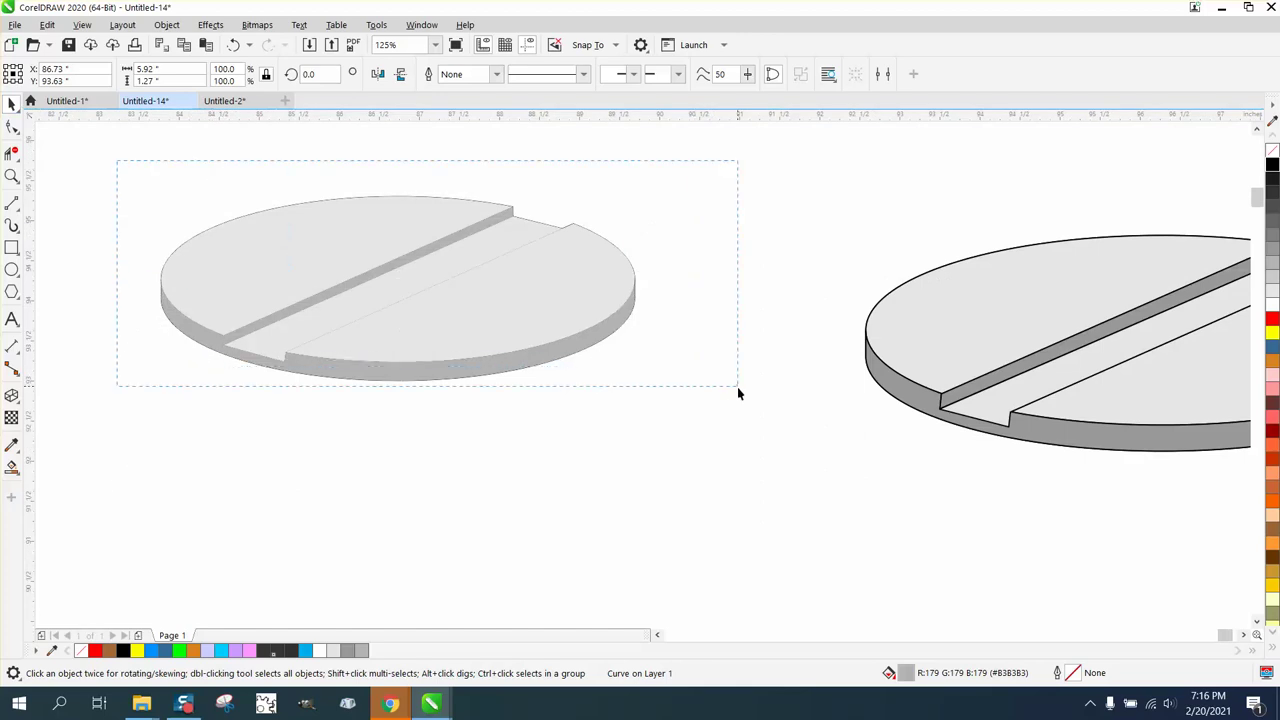
pyautogui.moveTo(746, 434); pyautogui.dragTo(746, 434)
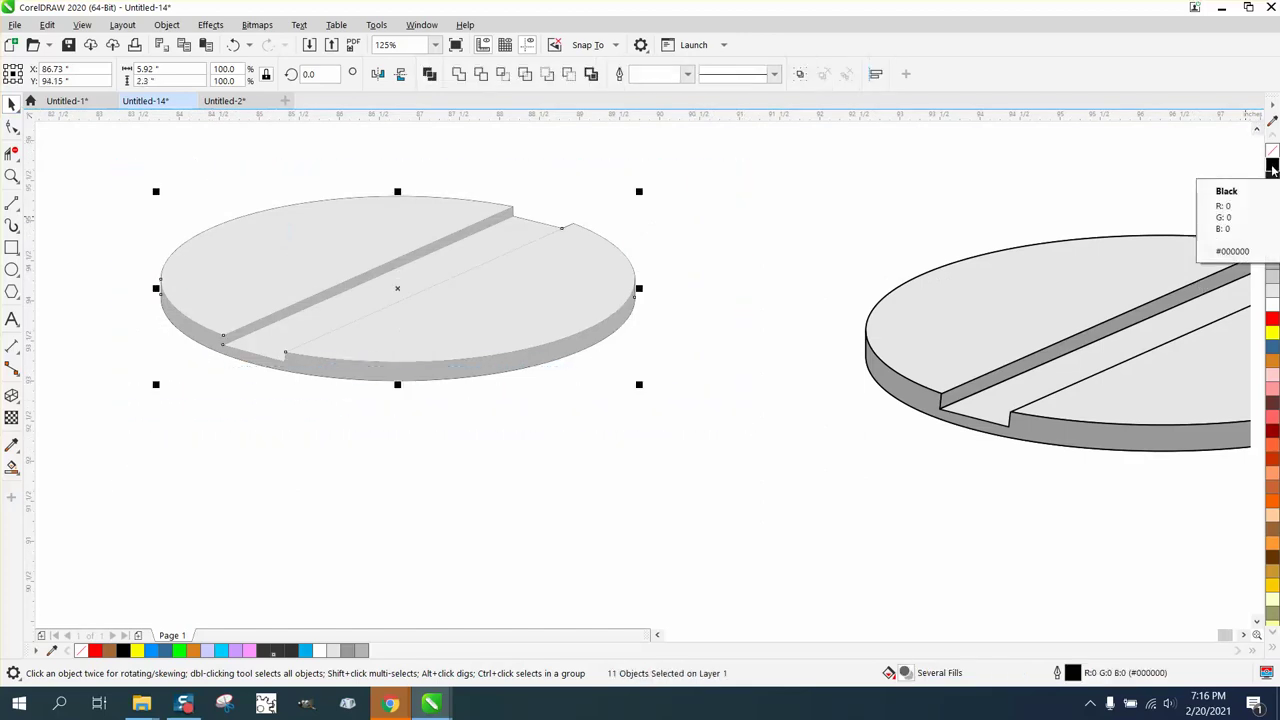
pyautogui.rightClick(1273, 168)
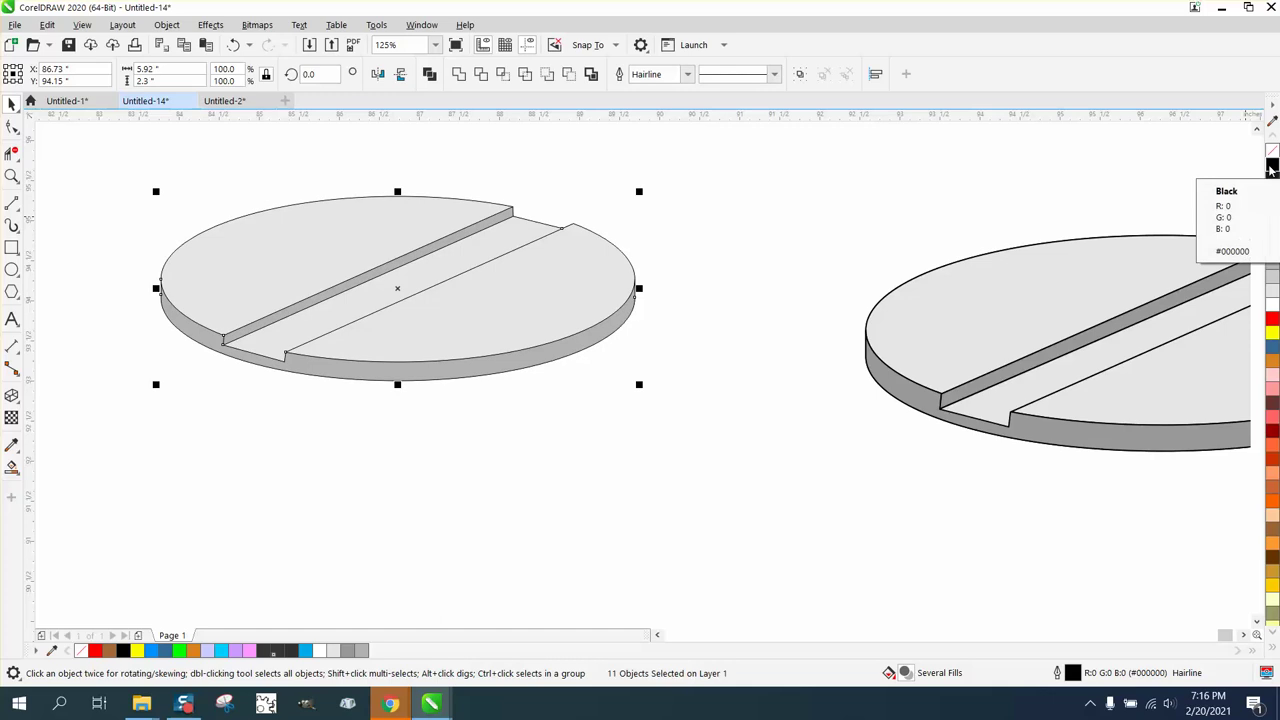
# - Set the Outline Pen width to 1.0 pt, confirm, and deselect the disc
pyautogui.doubleClick(1072, 673)
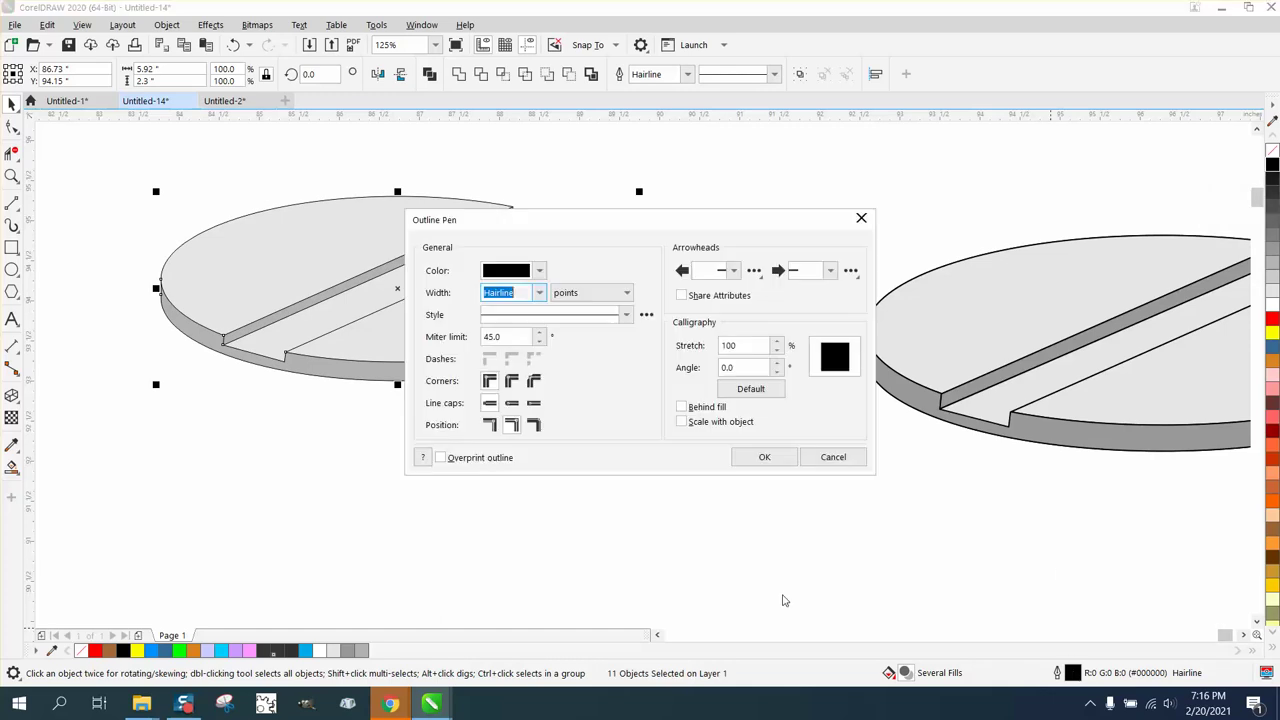
pyautogui.click(539, 292)
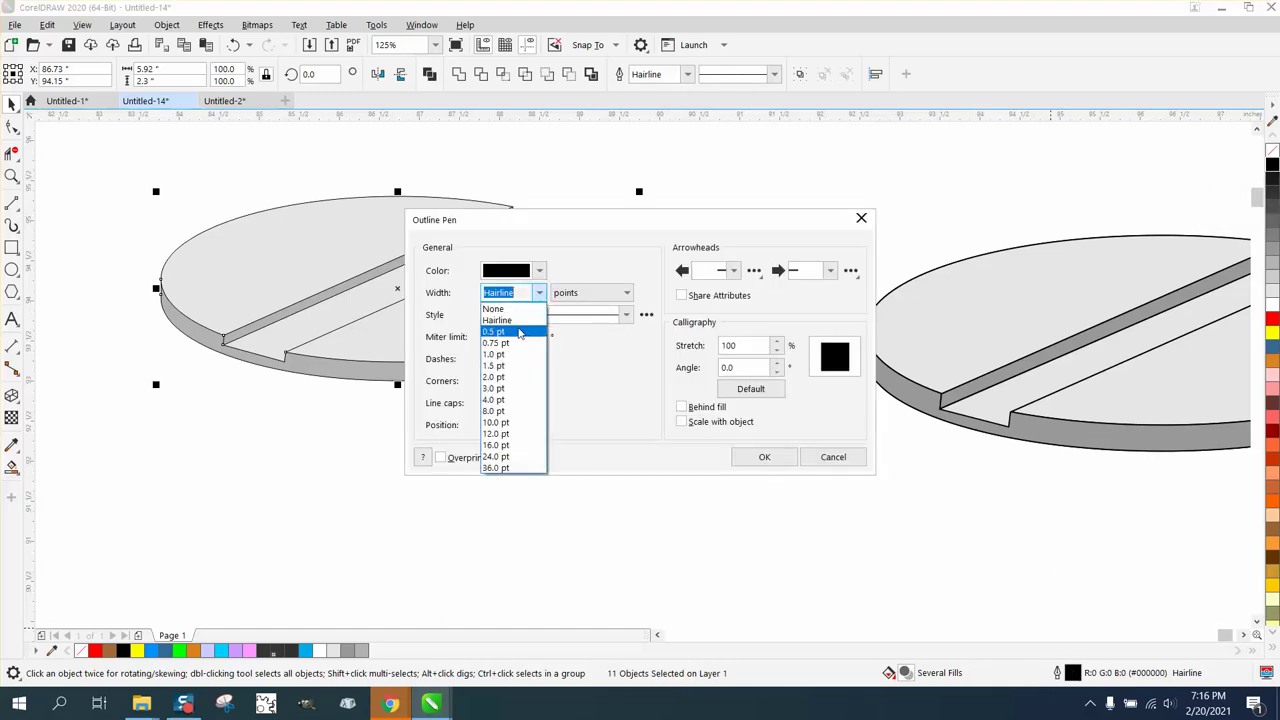
pyautogui.click(505, 331)
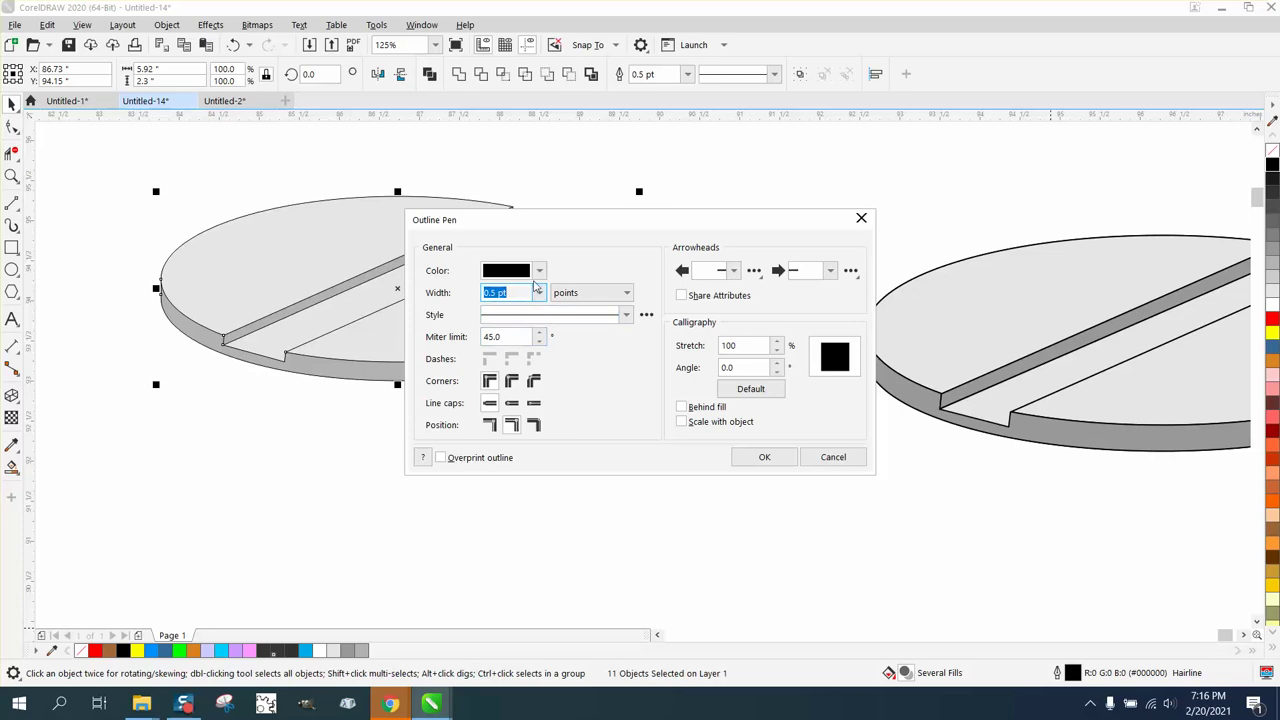
pyautogui.click(539, 292)
pyautogui.click(506, 367)
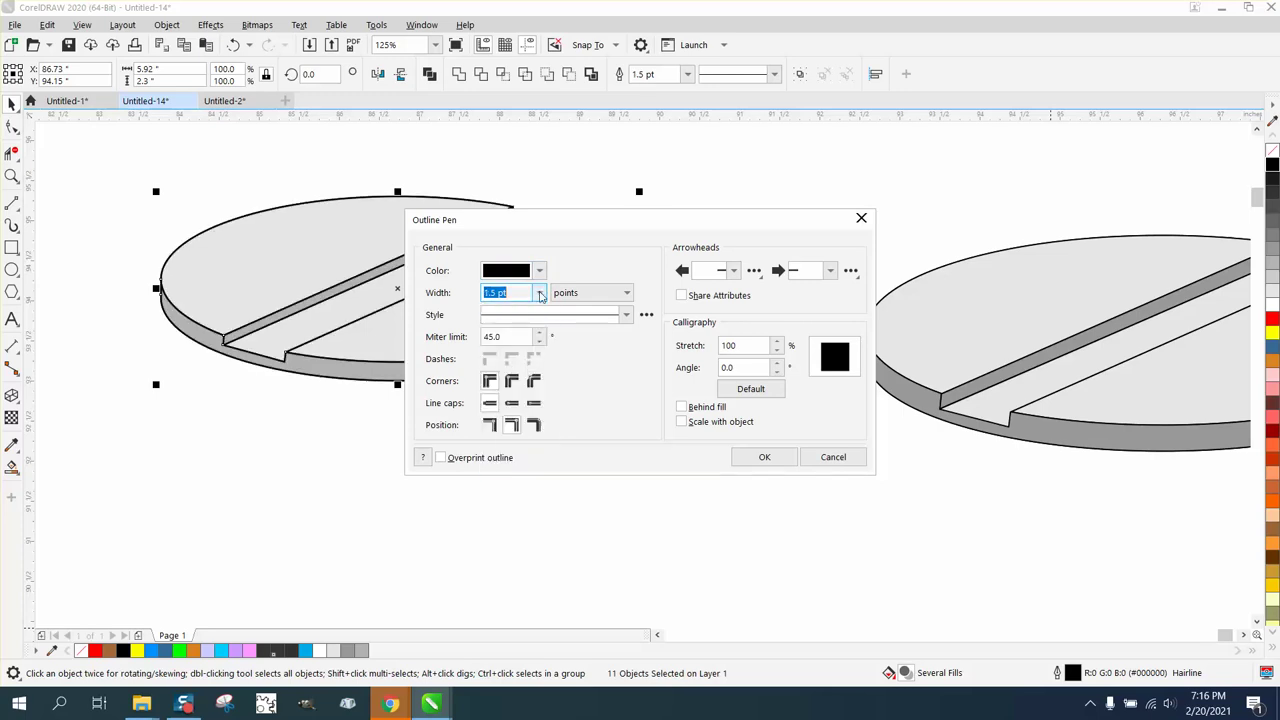
pyautogui.click(539, 292)
pyautogui.click(506, 355)
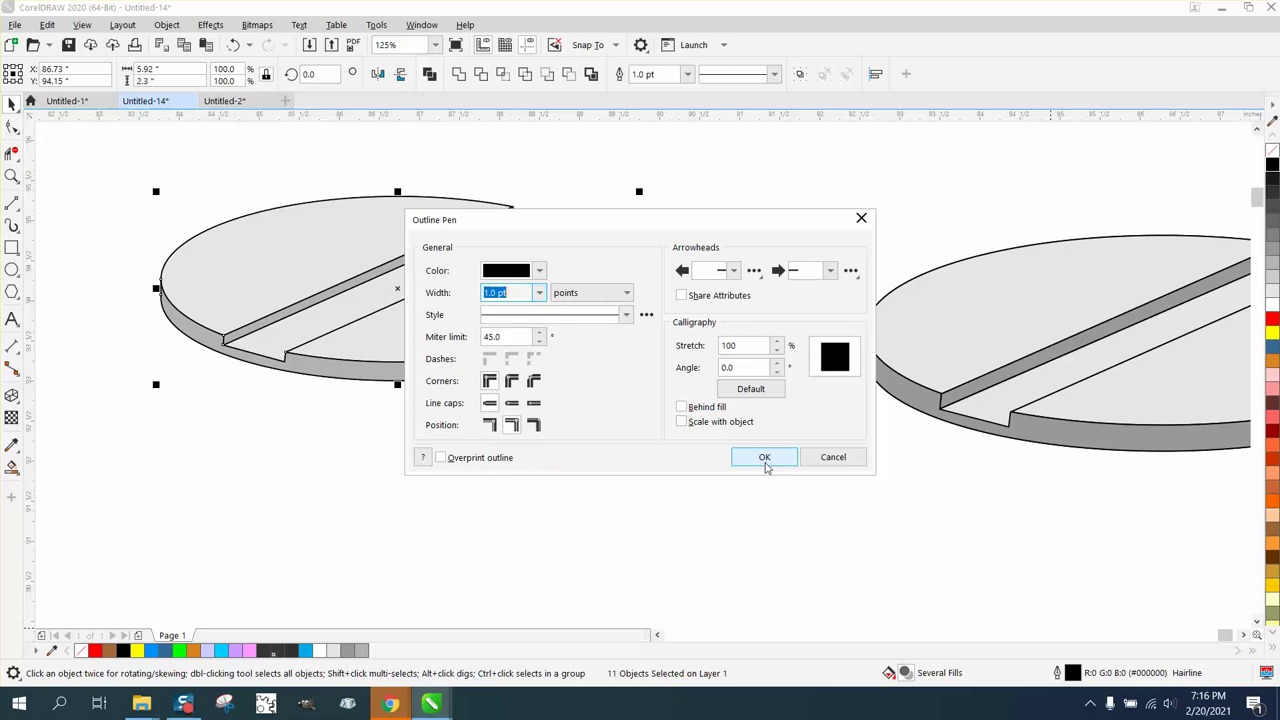
pyautogui.click(765, 460)
pyautogui.click(677, 466)
pyautogui.scroll(-2, 450, 462)
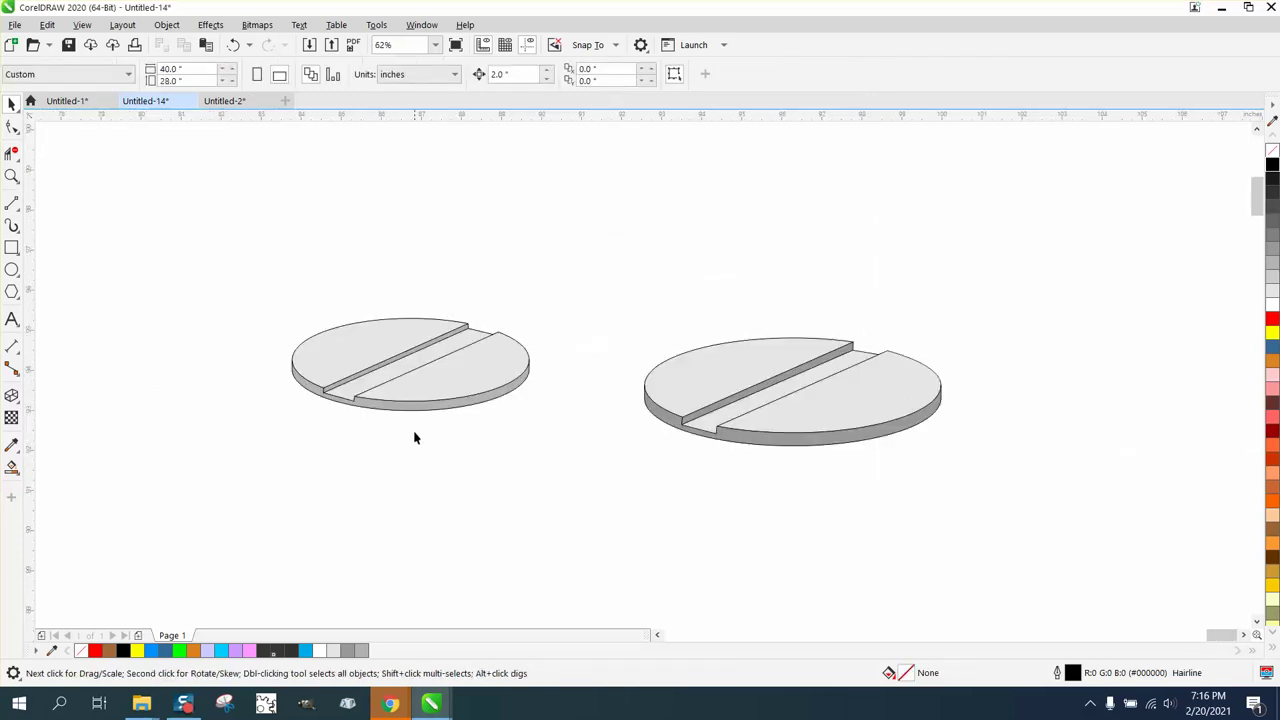
pyautogui.click(12, 176)
pyautogui.moveTo(226, 283); pyautogui.dragTo(662, 443)
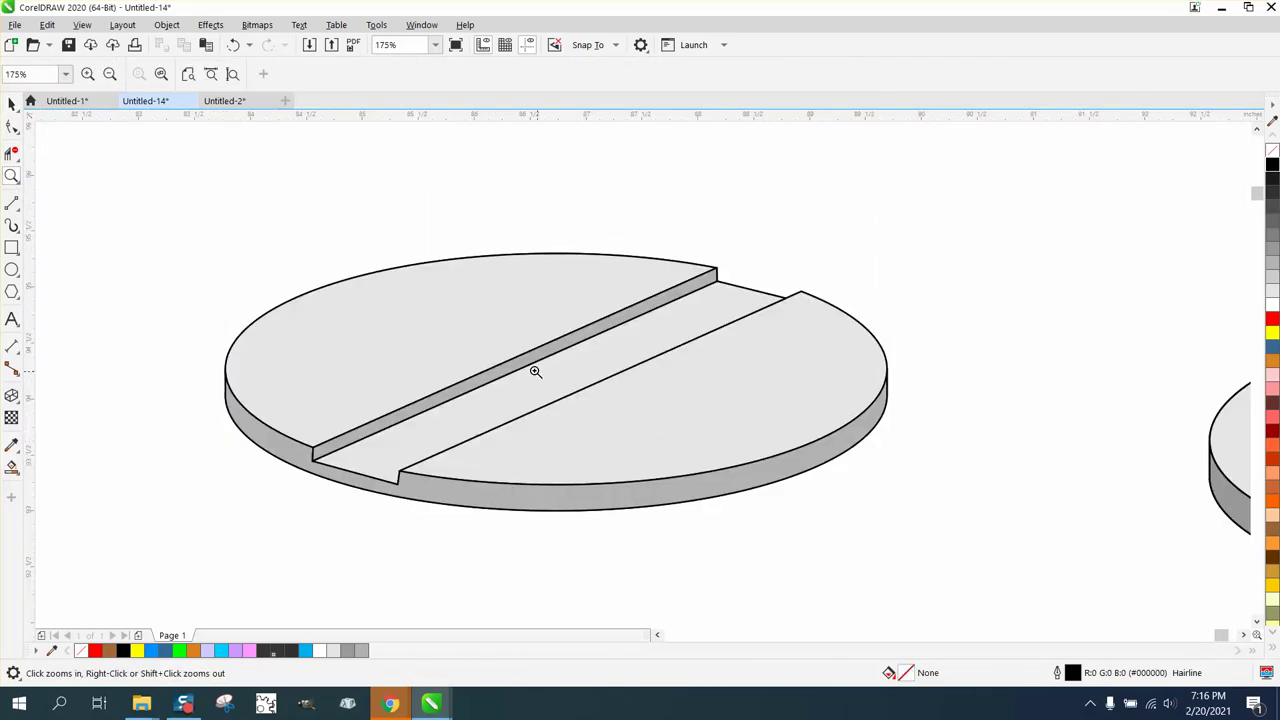
pyautogui.scroll(-2, 537, 368)
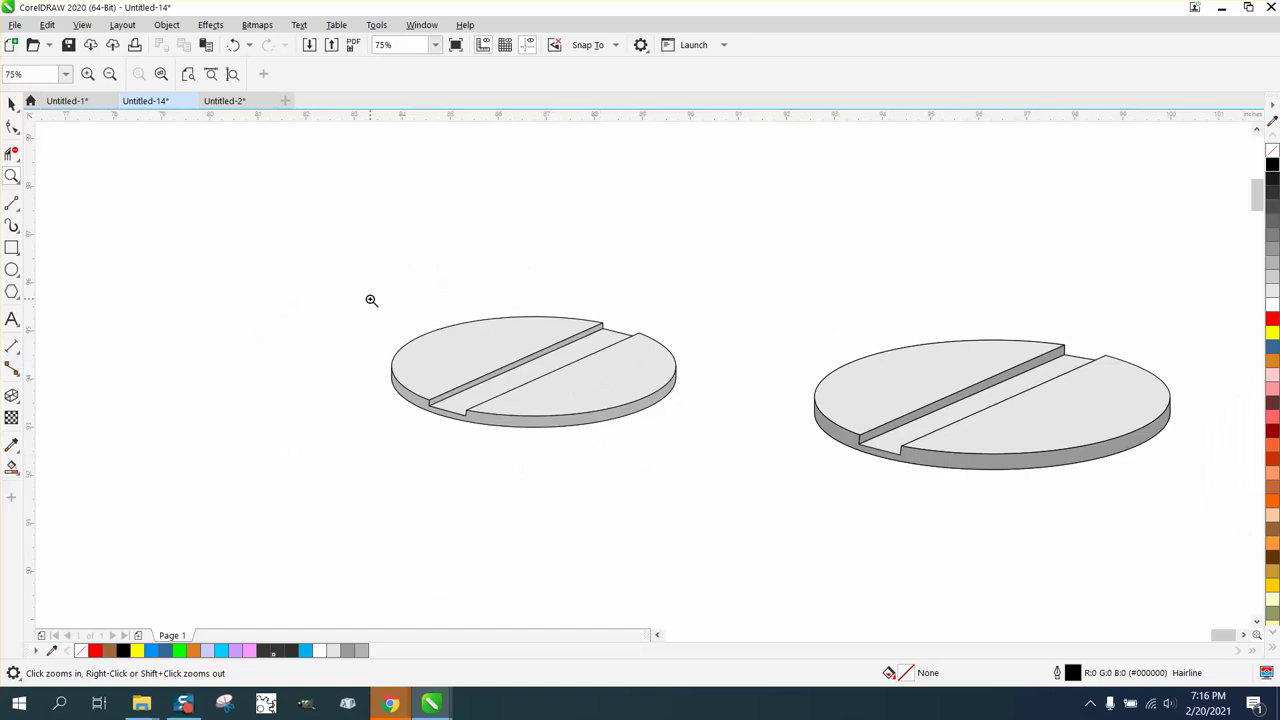
pyautogui.moveTo(369, 297); pyautogui.dragTo(814, 471)
pyautogui.scroll(-3, 546, 346)
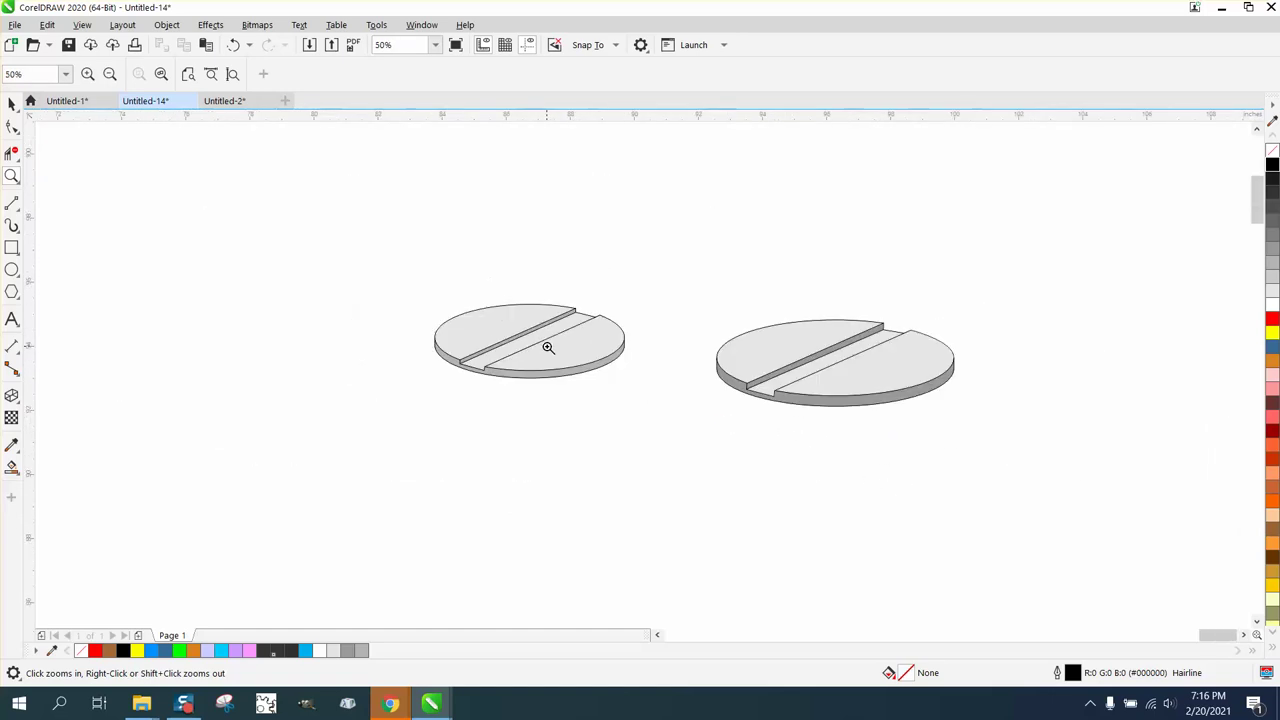